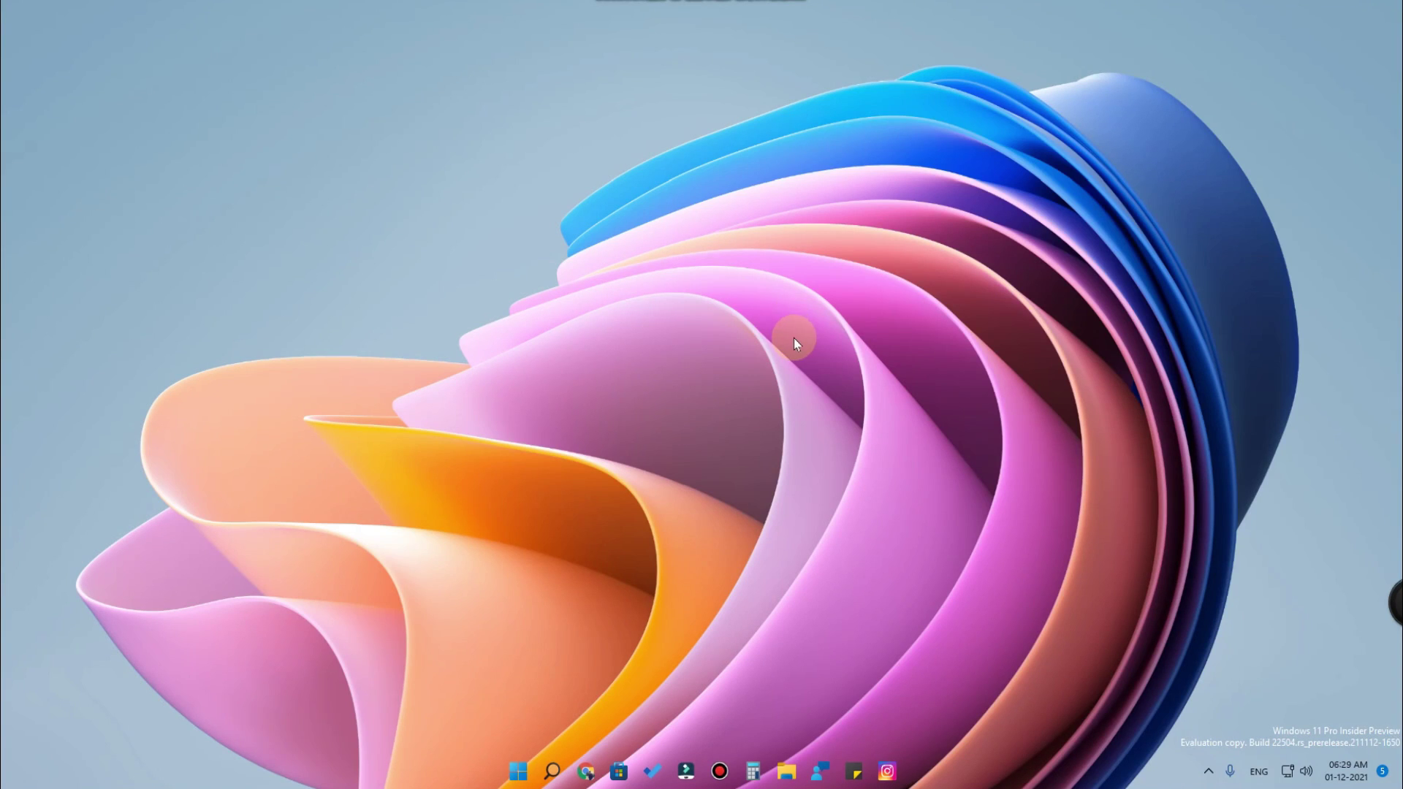
- Refresh the desktop twice from its right-click menu
{"action": "right_click", "coordinate": [758, 256]}
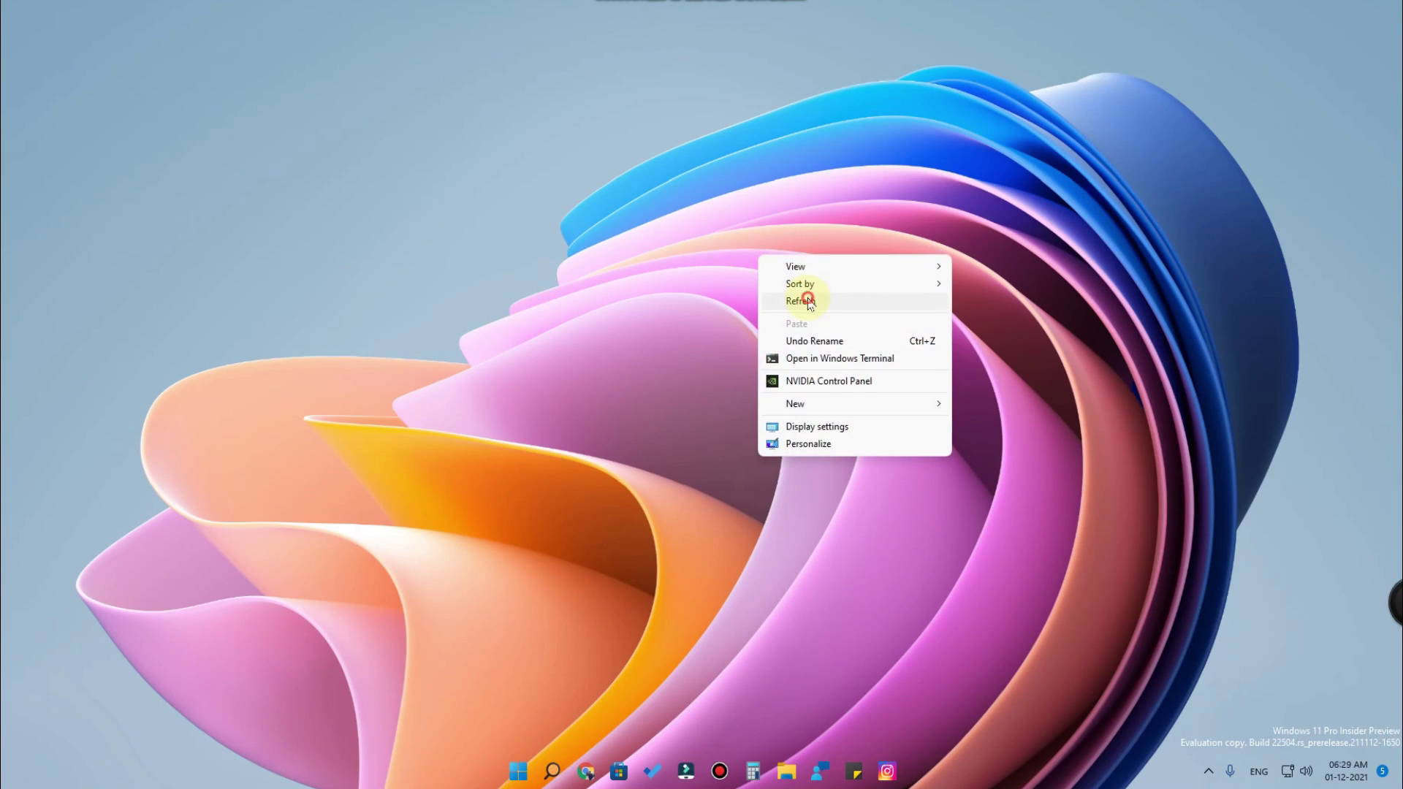
{"action": "left_click", "coordinate": [809, 304]}
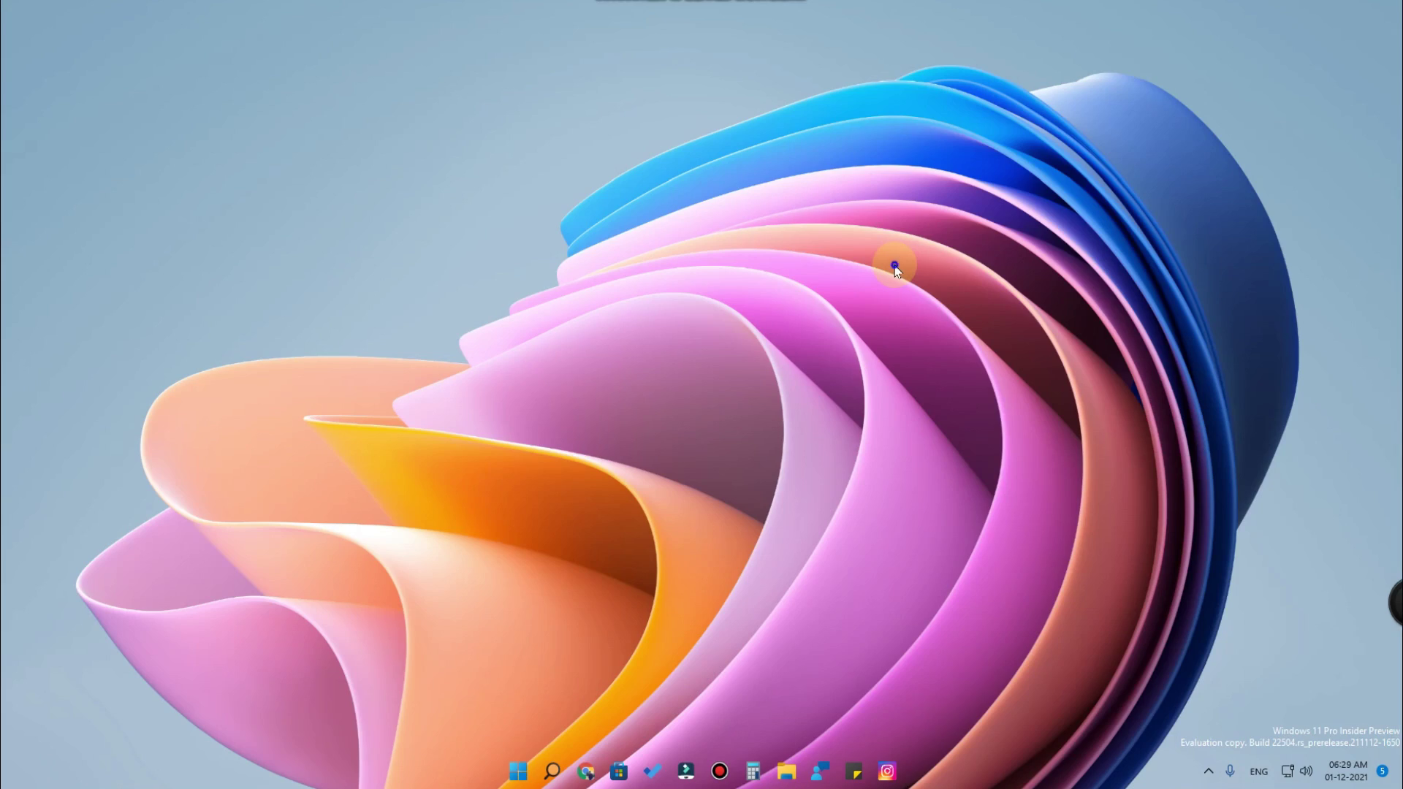
{"action": "right_click", "coordinate": [896, 264]}
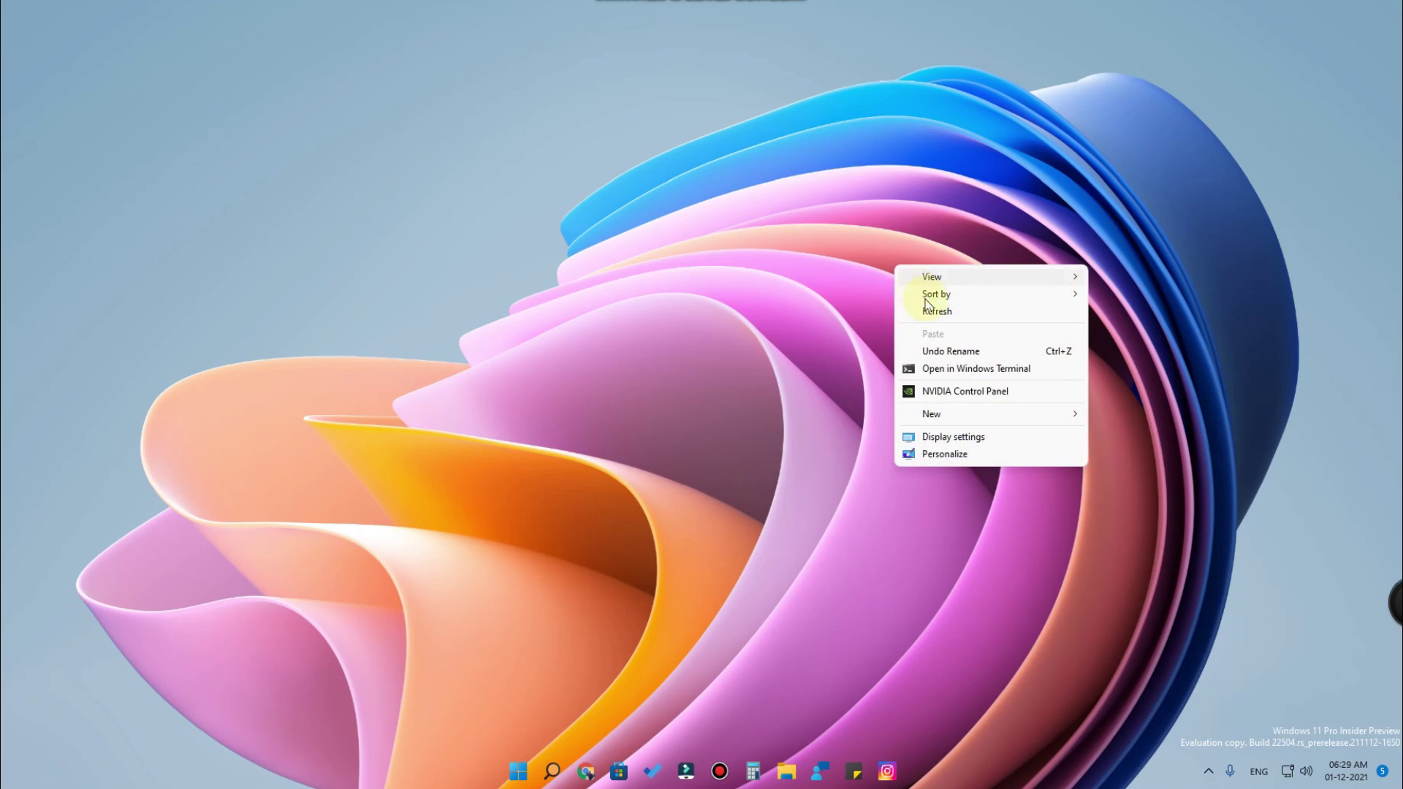
{"action": "left_click", "coordinate": [937, 313]}
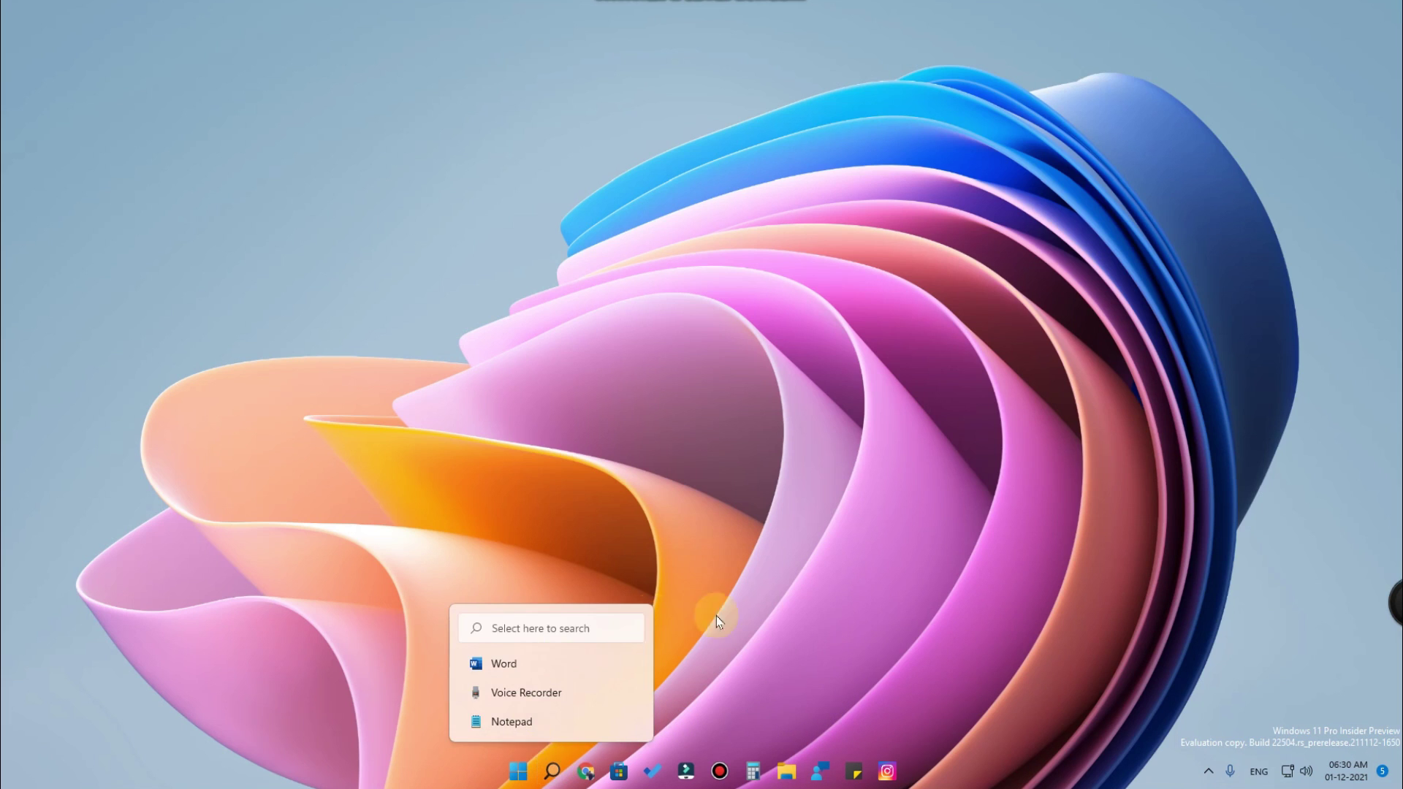
- Search Windows for 'asus armoury crate' and open the Armoury Crate - Asus web result
{"action": "left_click", "coordinate": [556, 771]}
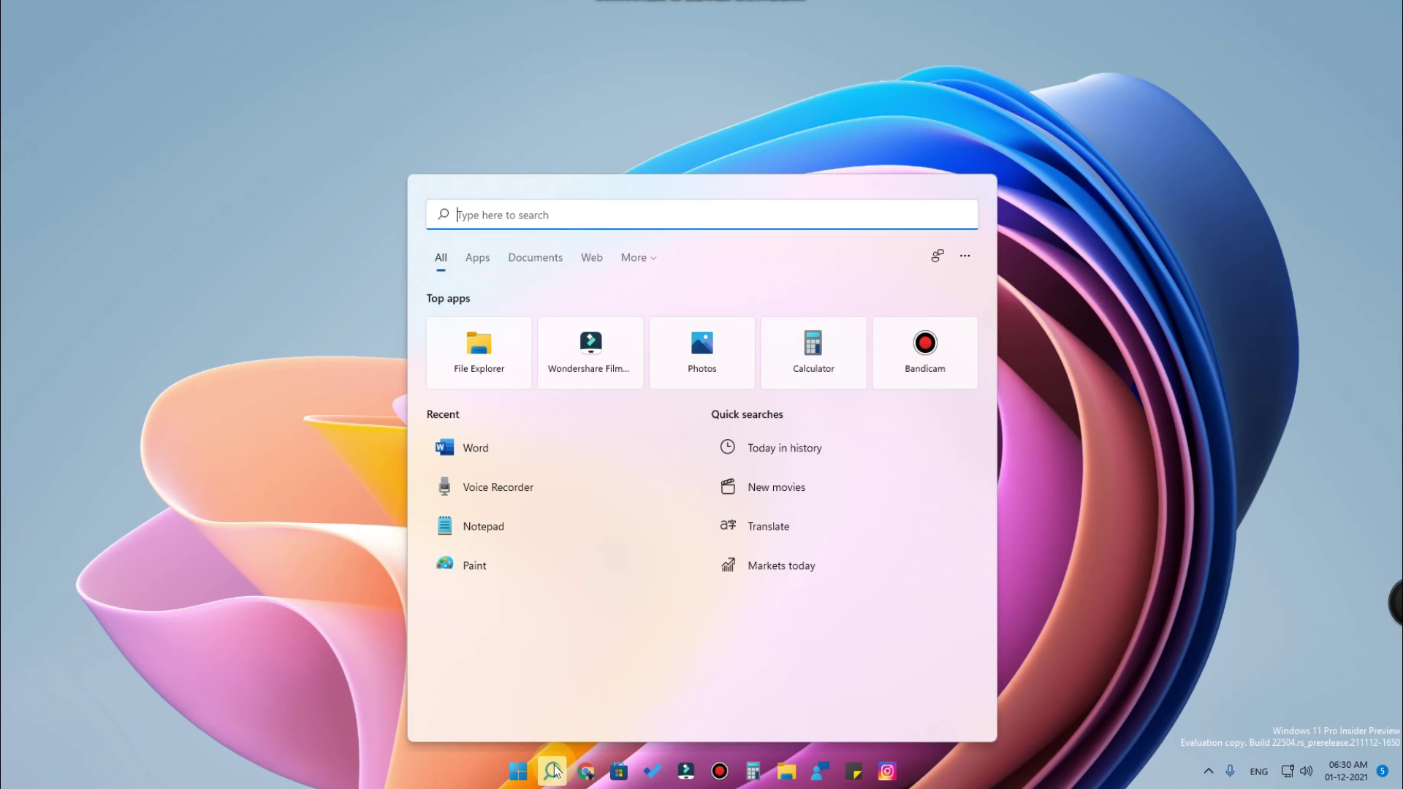
{"action": "type", "text": "asus "}
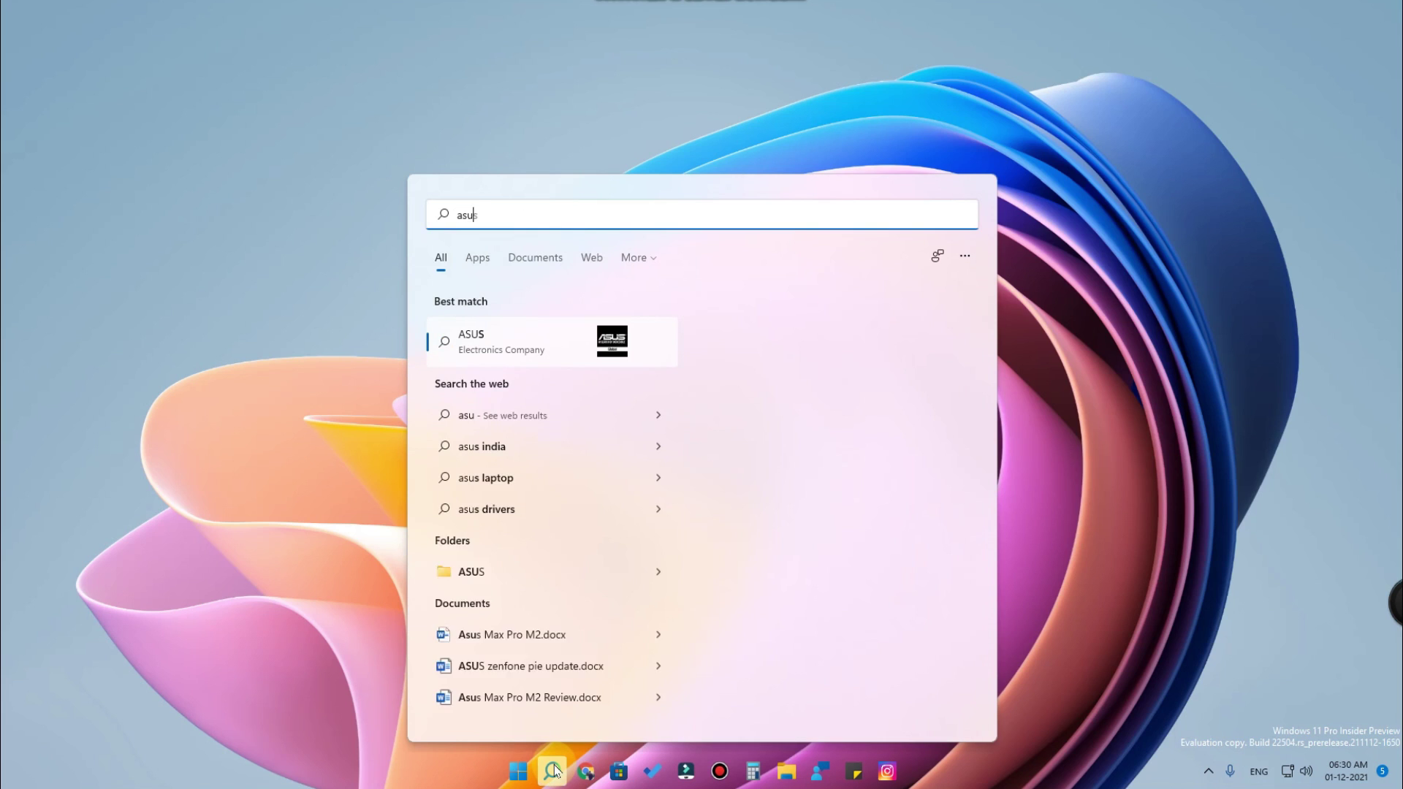
{"action": "type", "text": "armou"}
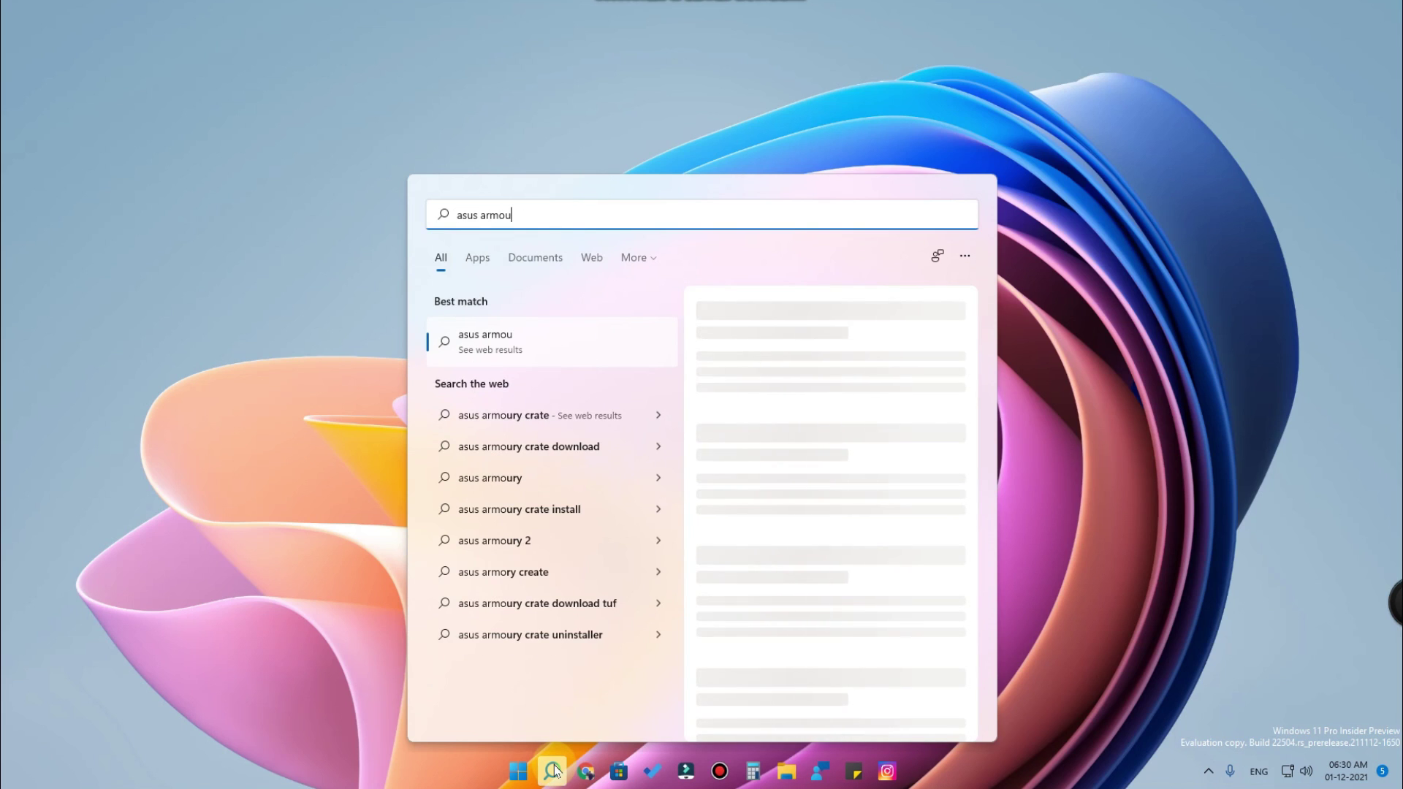
{"action": "type", "text": "ry c"}
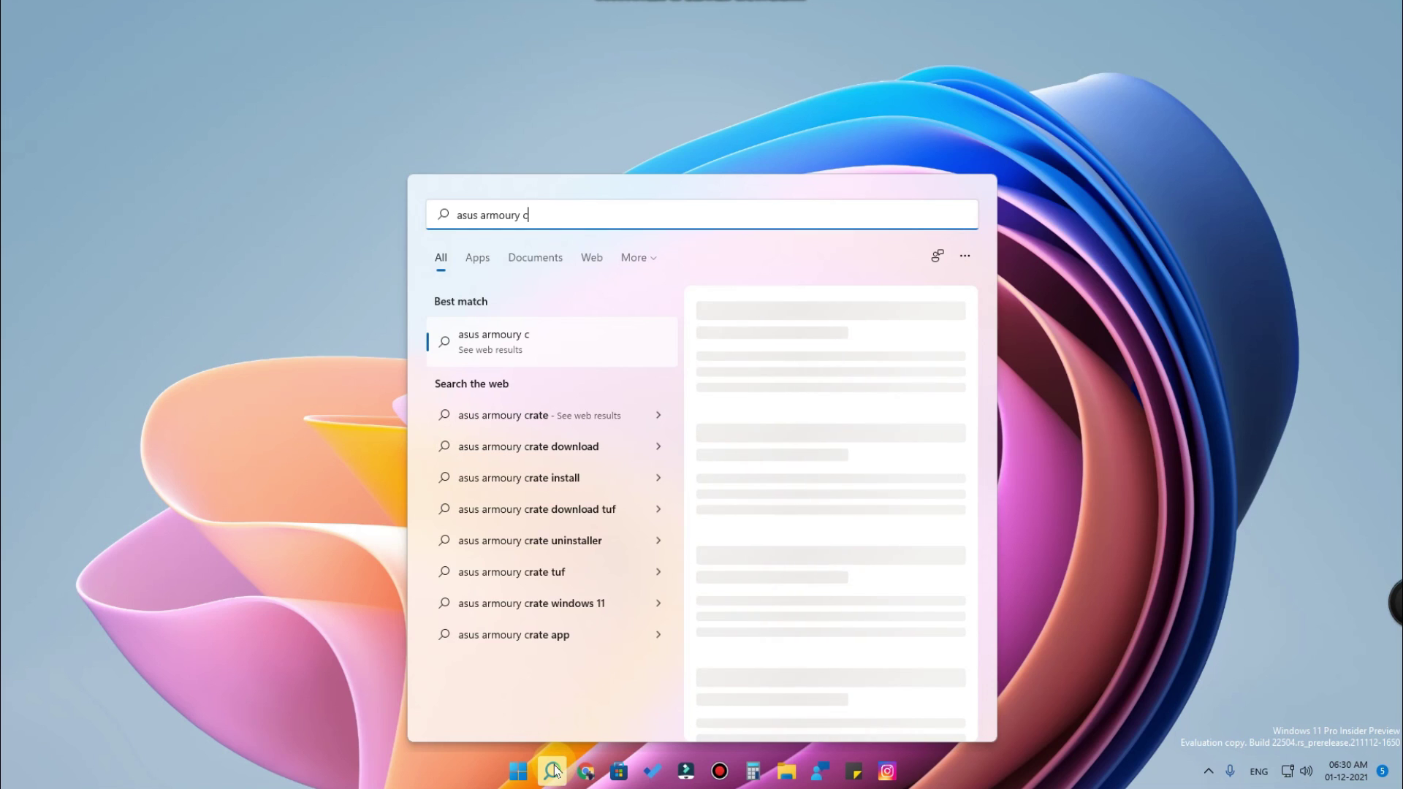
{"action": "type", "text": "rate"}
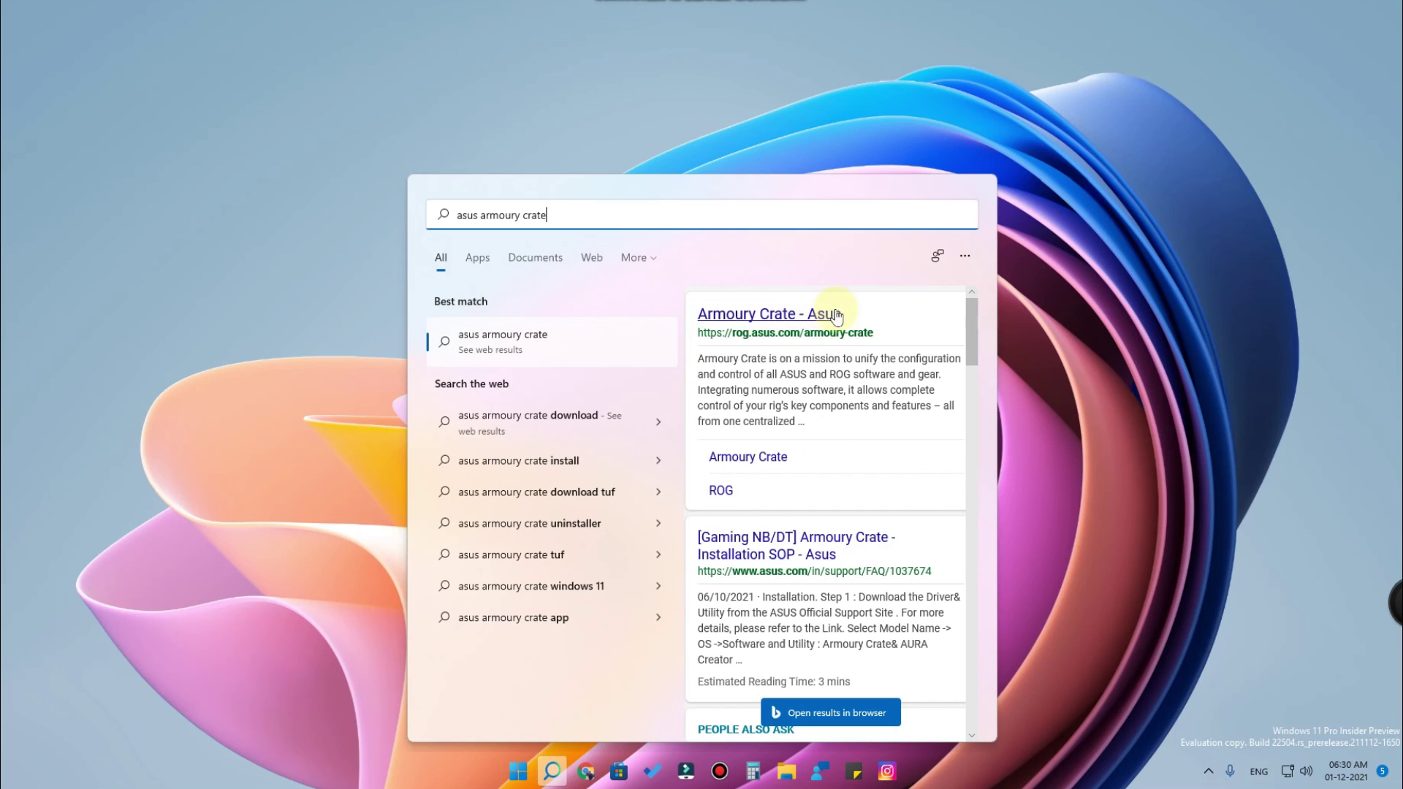
{"action": "left_click", "coordinate": [804, 315]}
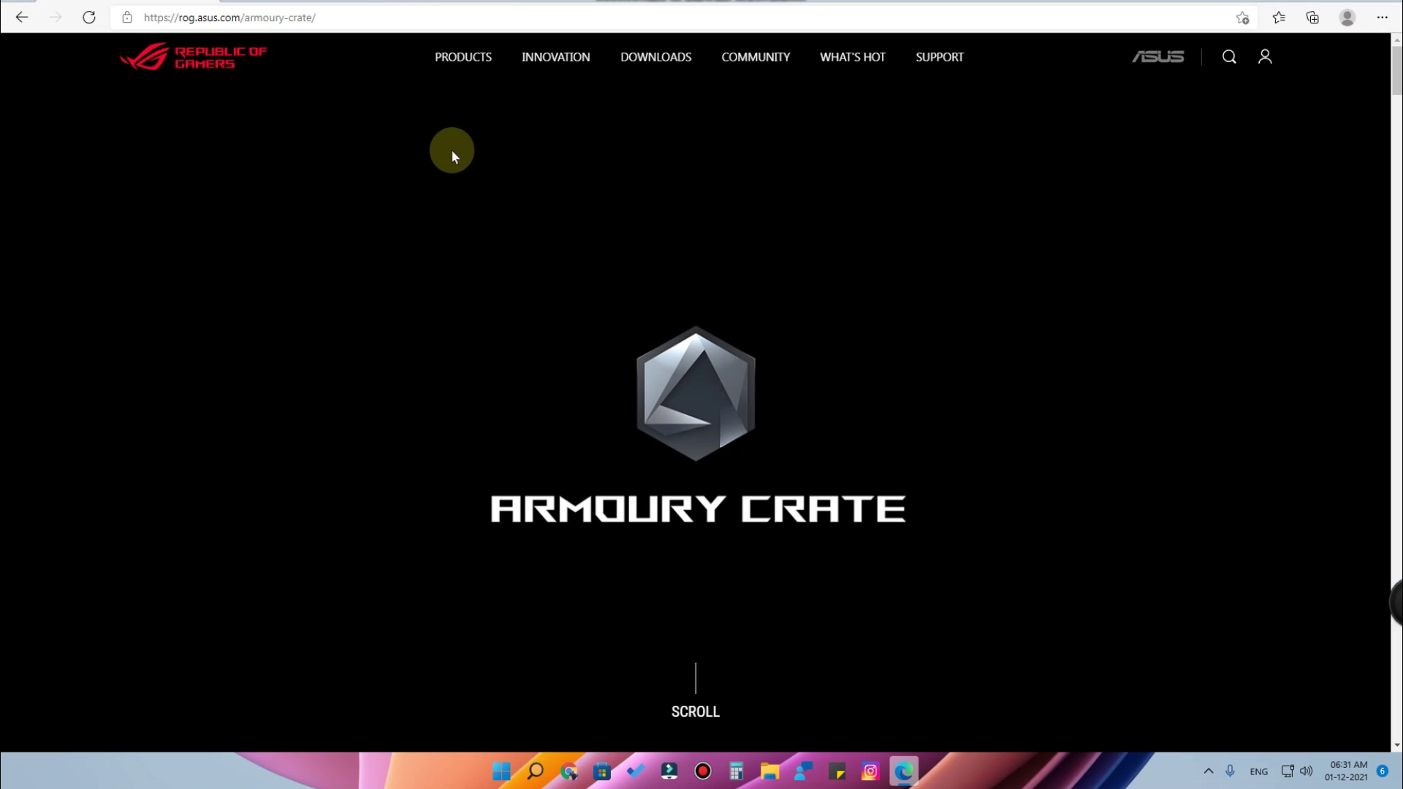
- Go to the Armoury crate download page from the ROG site's DOWNLOADS menu
{"action": "mouse_move", "coordinate": [676, 56]}
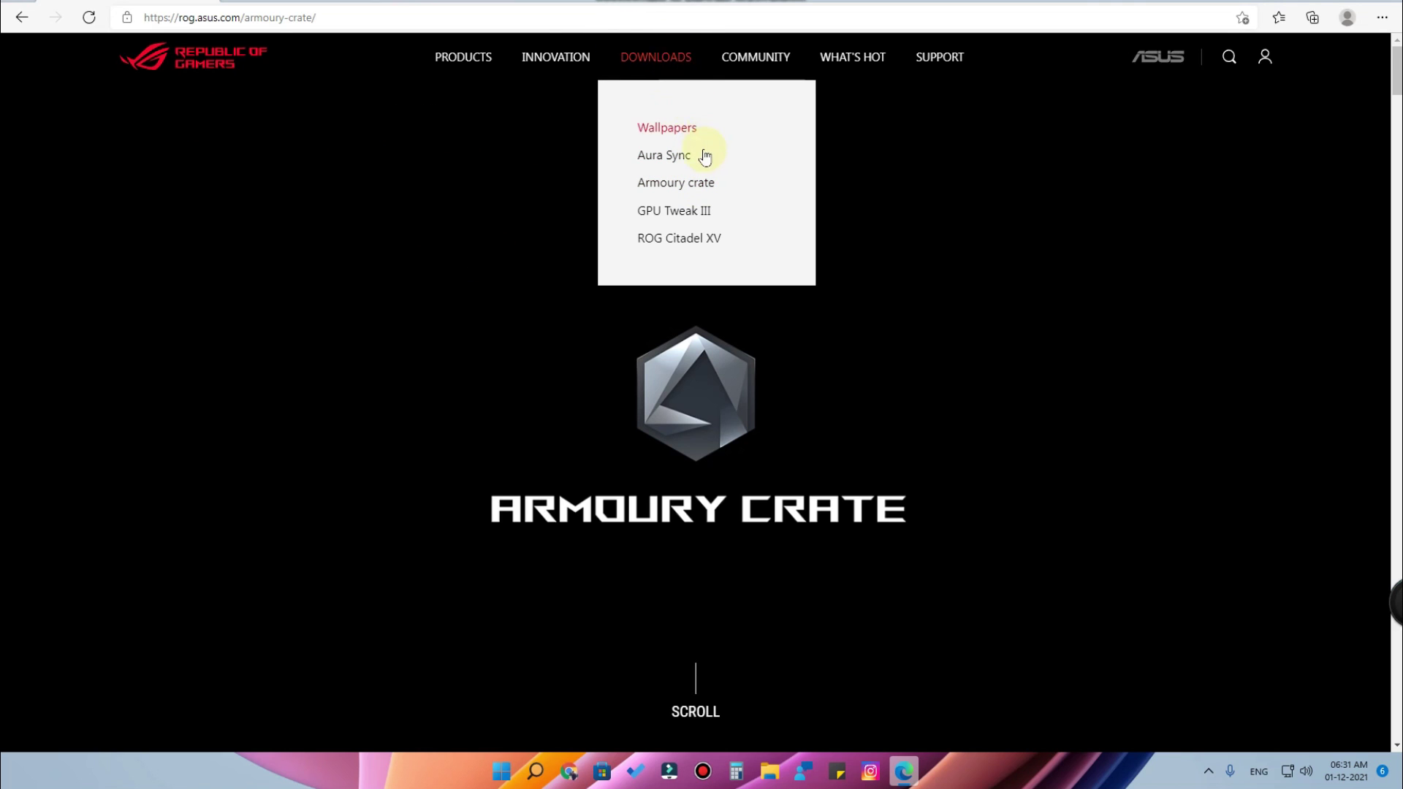
{"action": "left_click", "coordinate": [698, 184]}
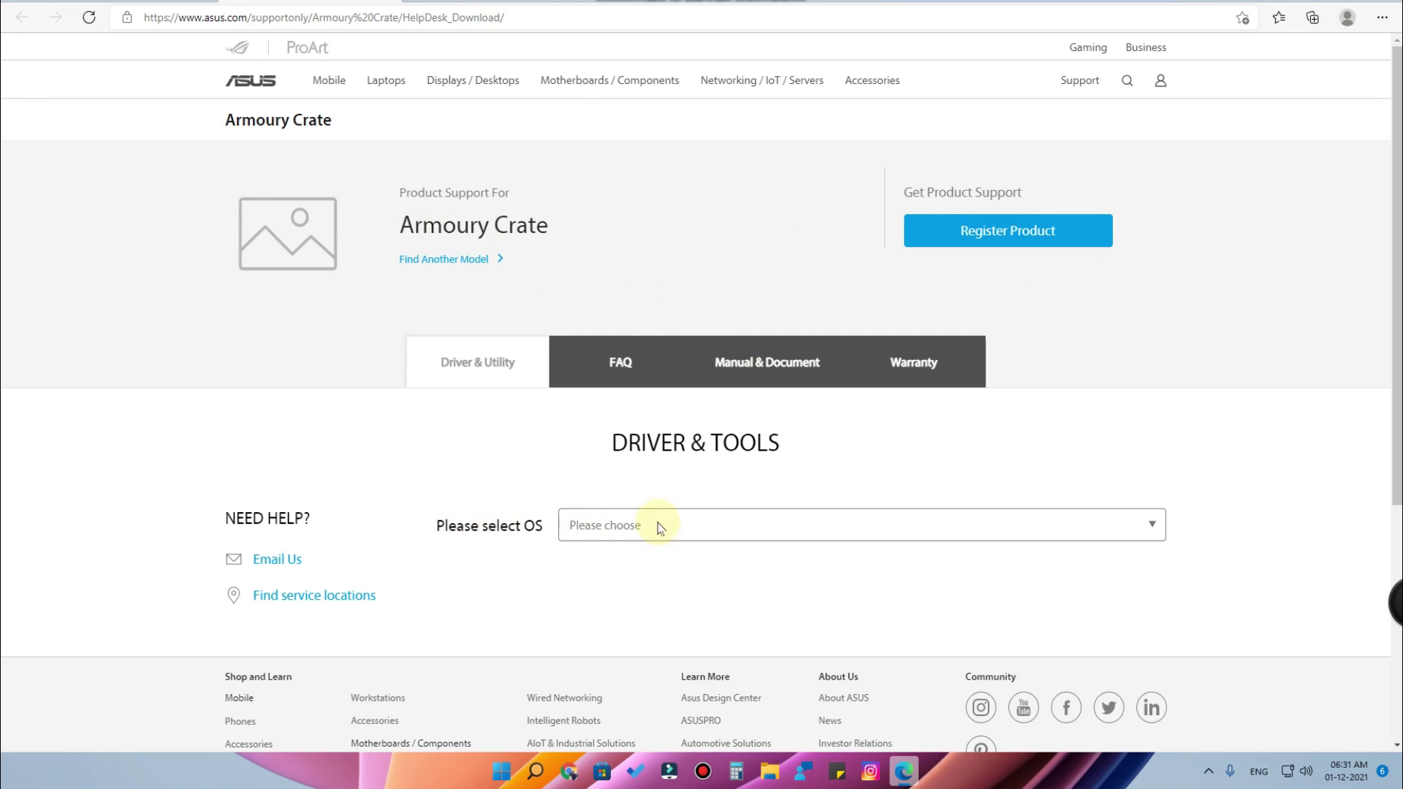
- Choose Windows 11 64-bit and download the Armoury Crate installer package
{"action": "left_click", "coordinate": [795, 526]}
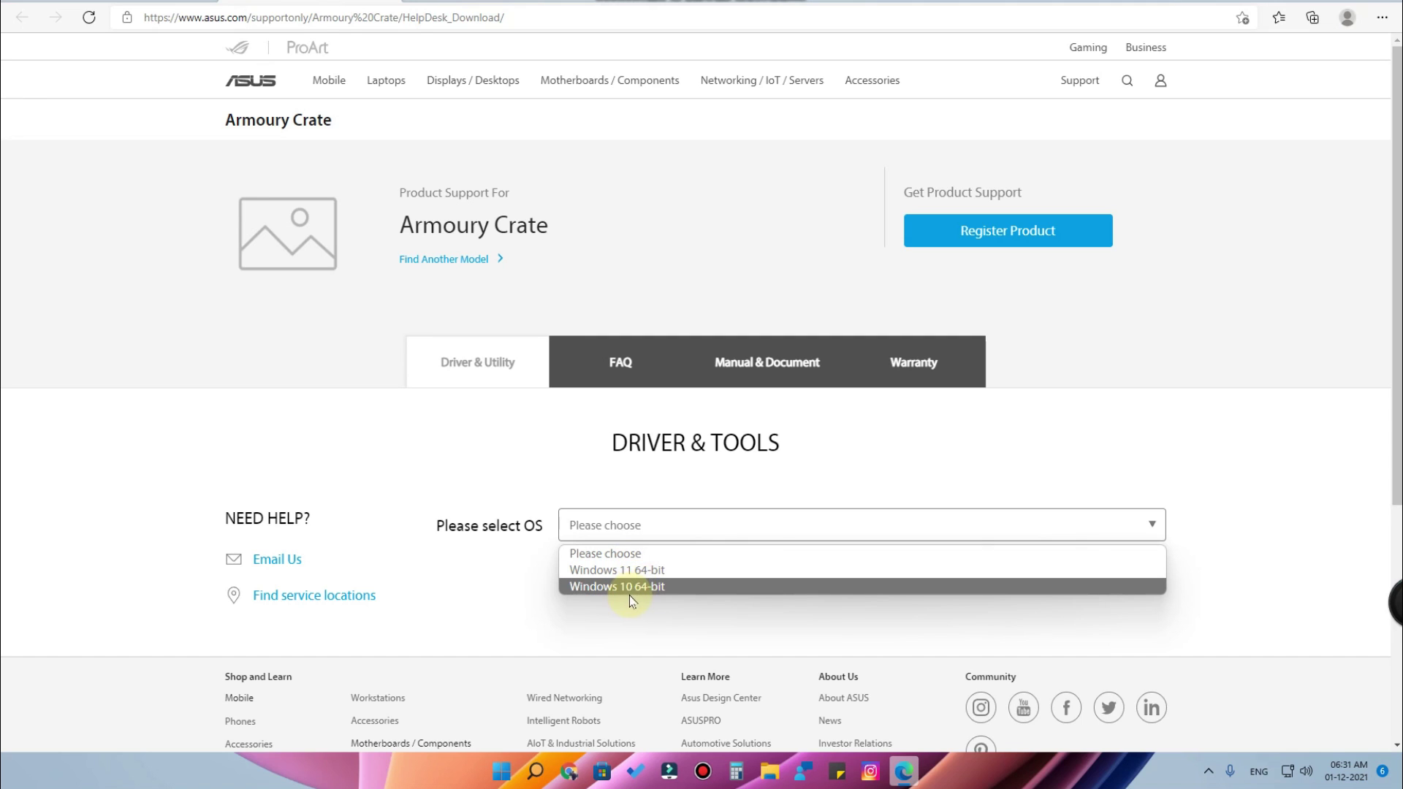
{"action": "left_click", "coordinate": [626, 570]}
{"action": "scroll", "coordinate": [848, 570], "scroll_direction": "down", "scroll_amount": 3}
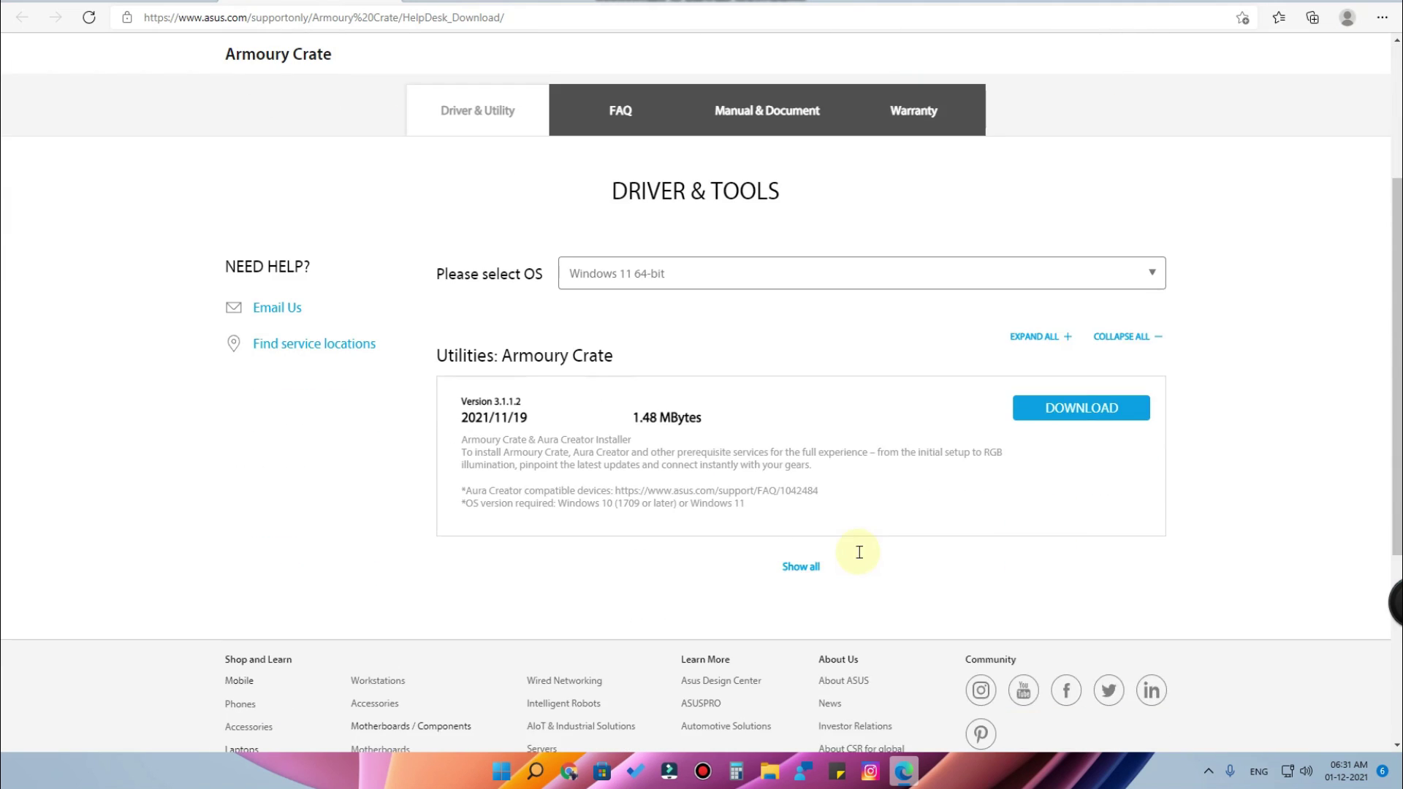
{"action": "scroll", "coordinate": [859, 553], "scroll_direction": "down", "scroll_amount": 3}
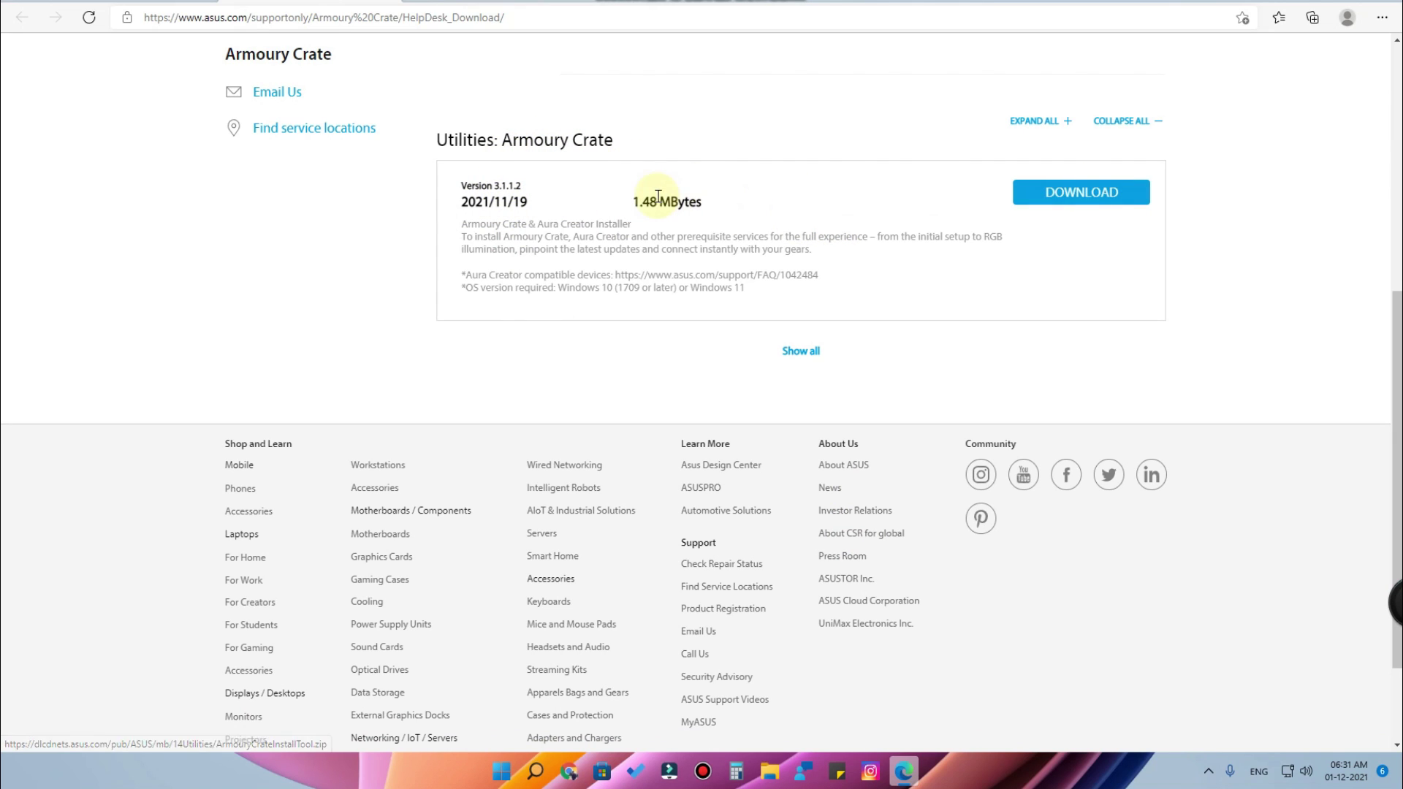
{"action": "left_click", "coordinate": [1110, 195]}
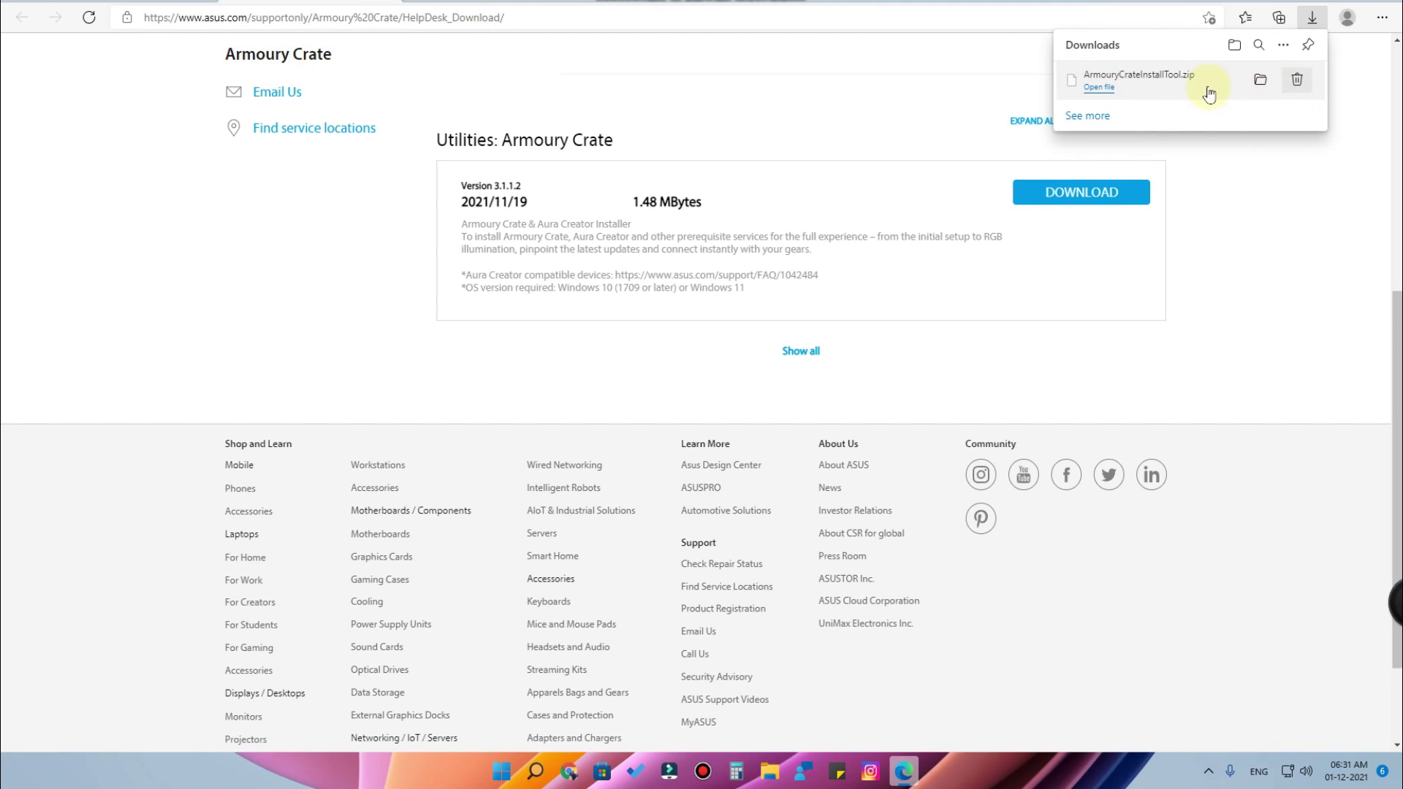
- Open the downloaded ArmouryCrateInstallTool.zip with File Explorer
{"action": "left_click", "coordinate": [1098, 88]}
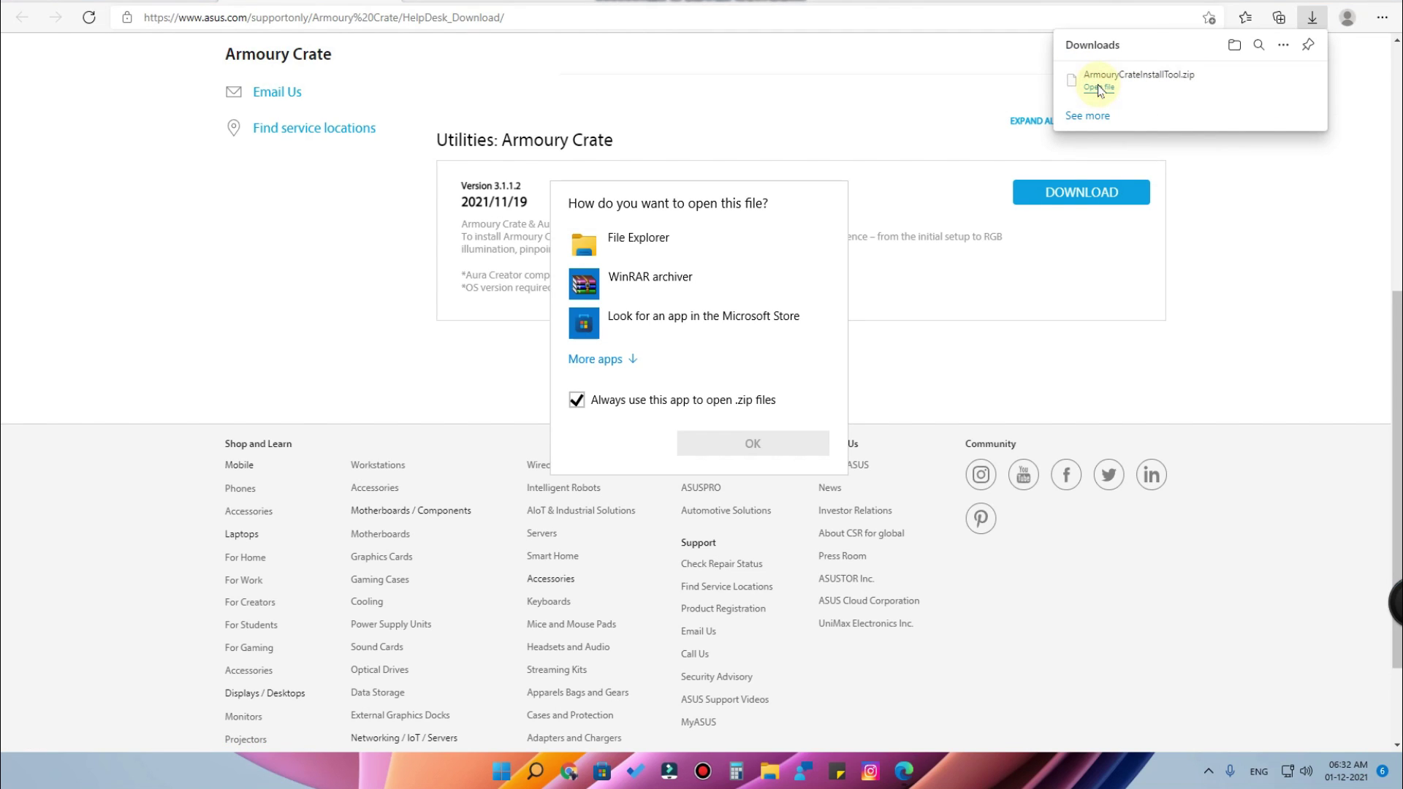
{"action": "left_click", "coordinate": [635, 247]}
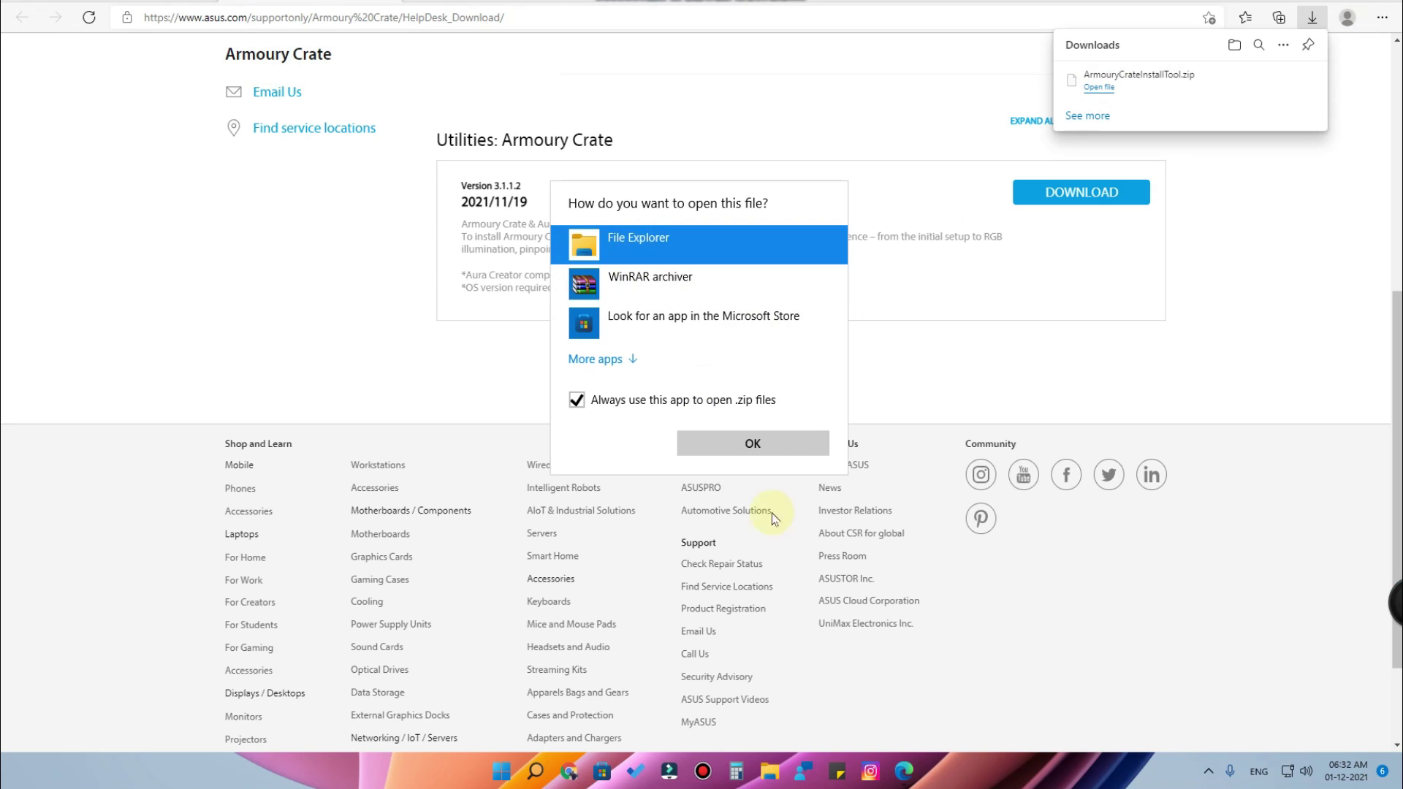
{"action": "left_click", "coordinate": [753, 443]}
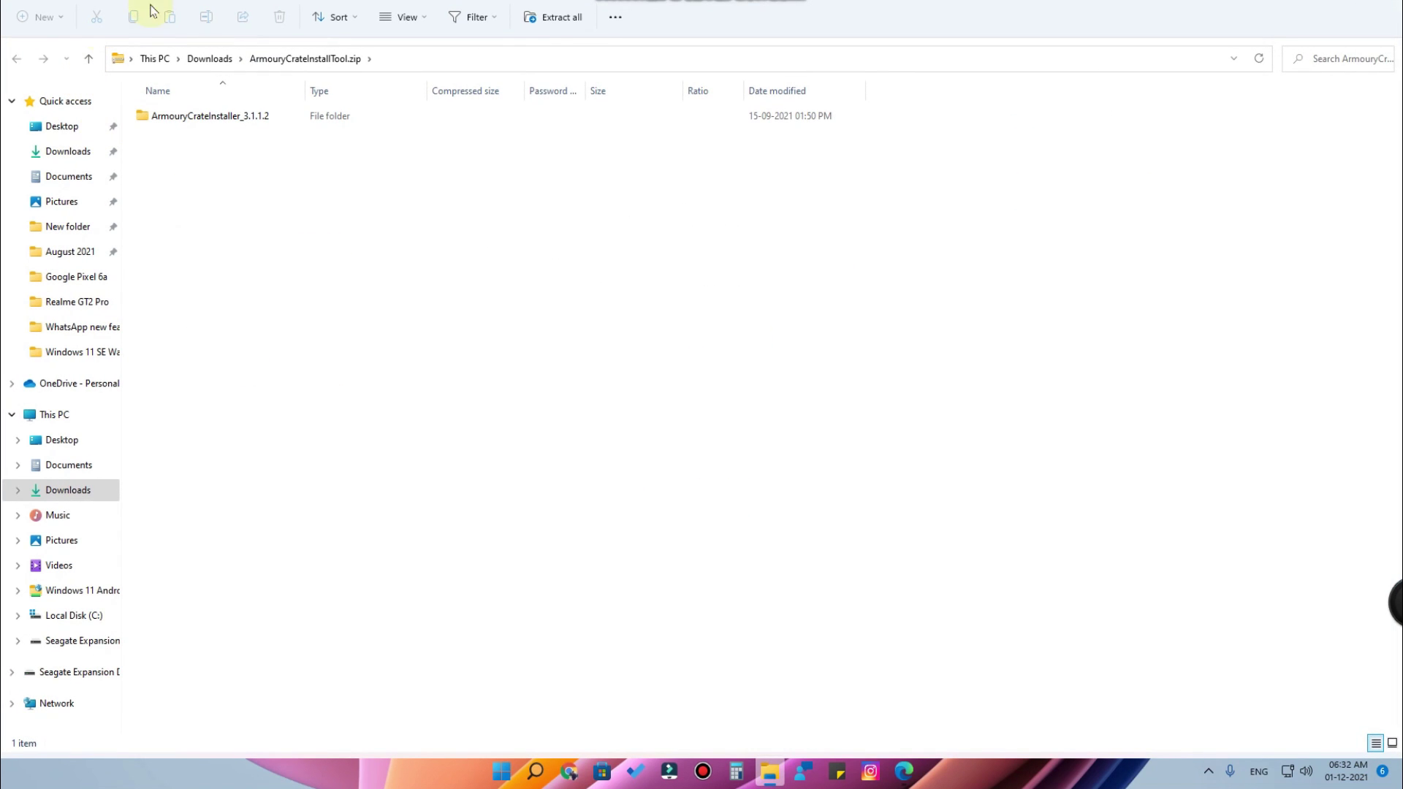
- Open the ArmouryCrateInstaller_3.1.1.2 folder inside the zip
{"action": "left_click", "coordinate": [203, 120]}
{"action": "right_click", "coordinate": [209, 123]}
{"action": "left_click", "coordinate": [176, 179]}
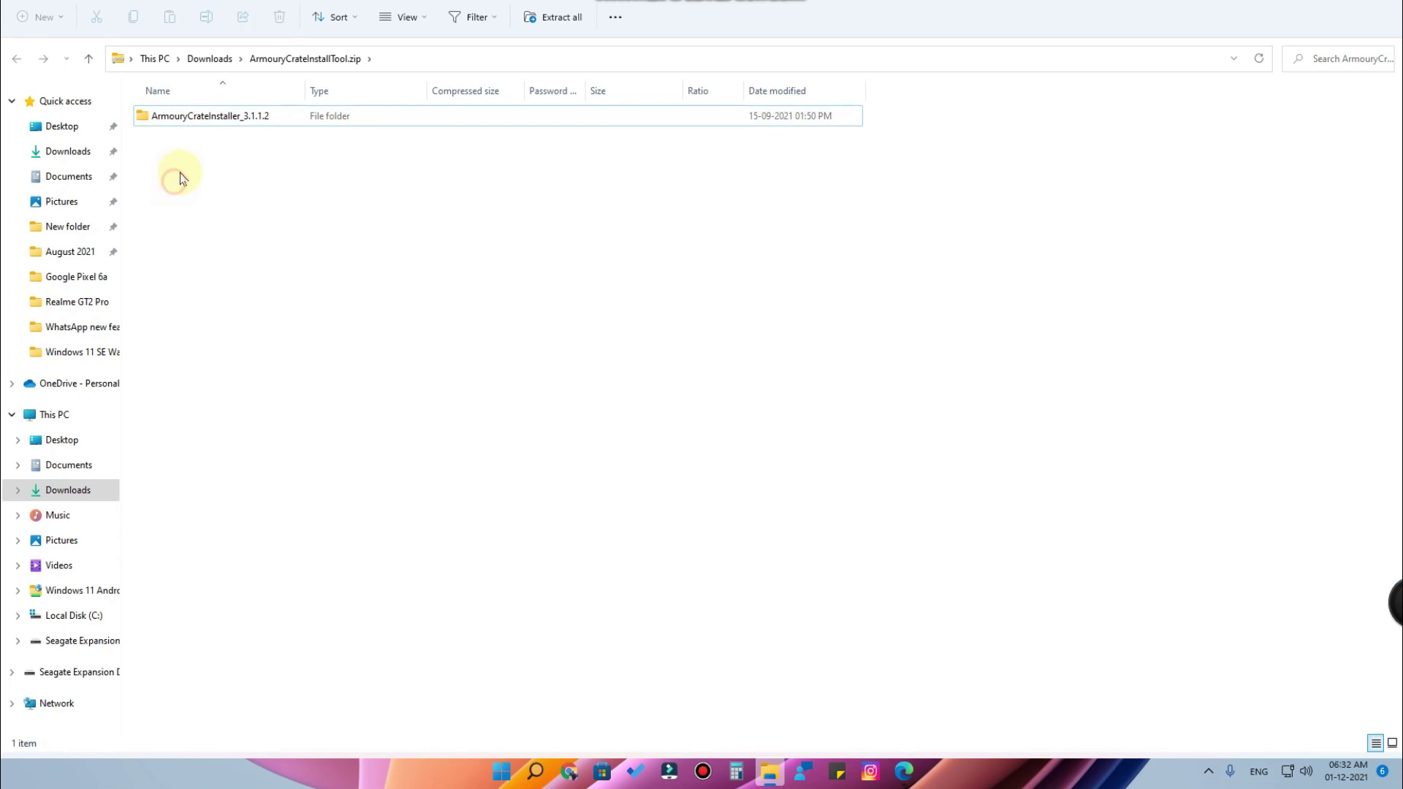
{"action": "left_click", "coordinate": [210, 117]}
{"action": "right_click", "coordinate": [212, 119]}
{"action": "left_click", "coordinate": [247, 149]}
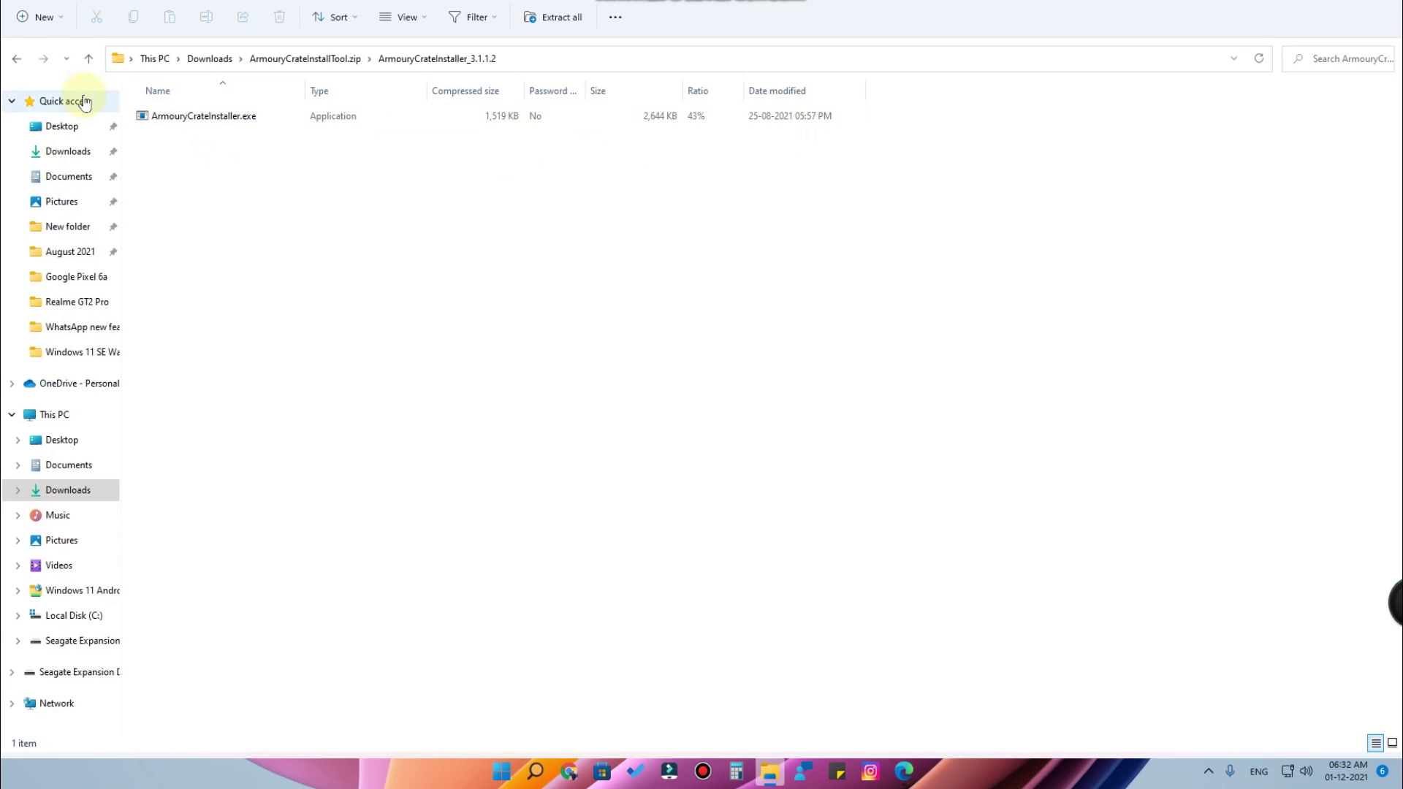
- Extract the zipped install tool into Downloads
{"action": "double_click", "coordinate": [220, 118]}
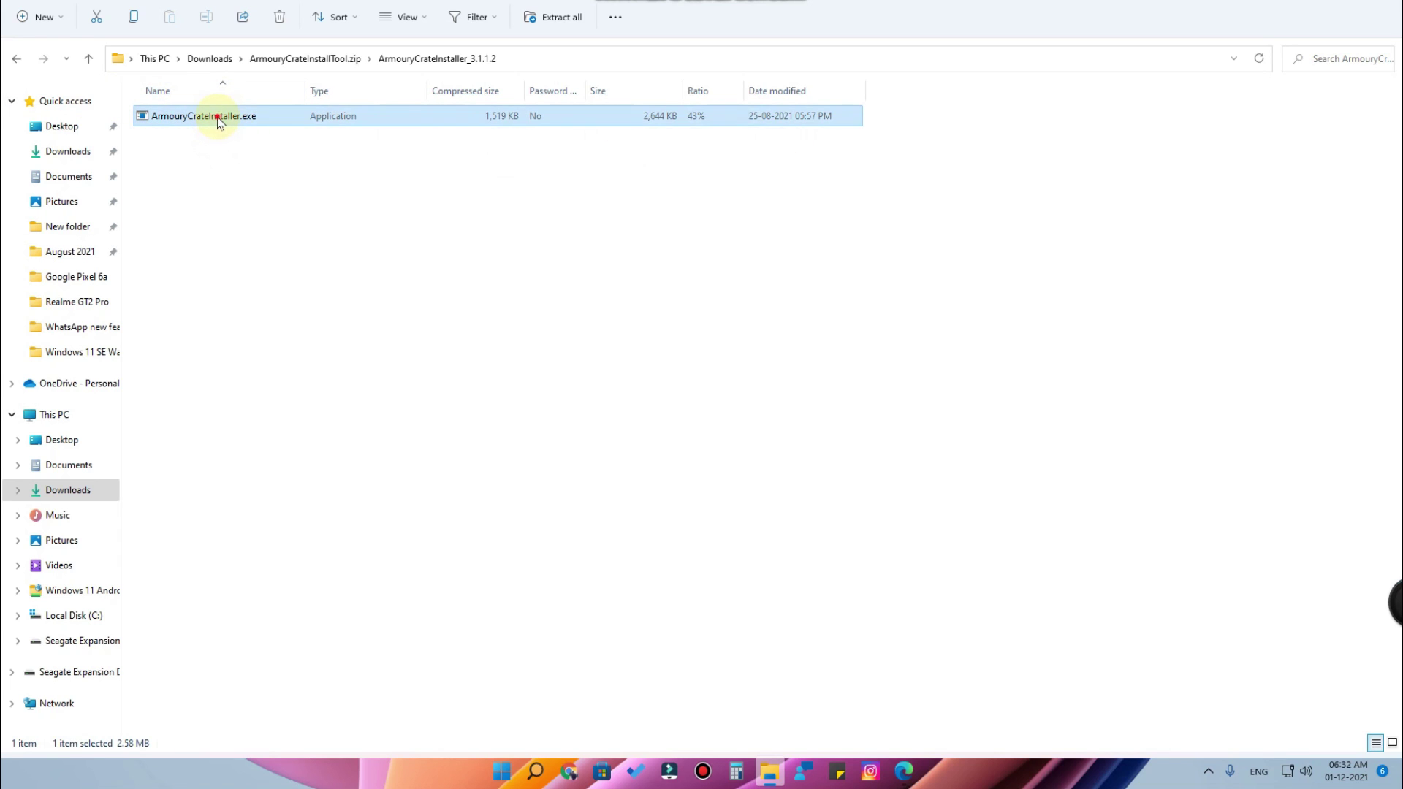
{"action": "left_click", "coordinate": [680, 411]}
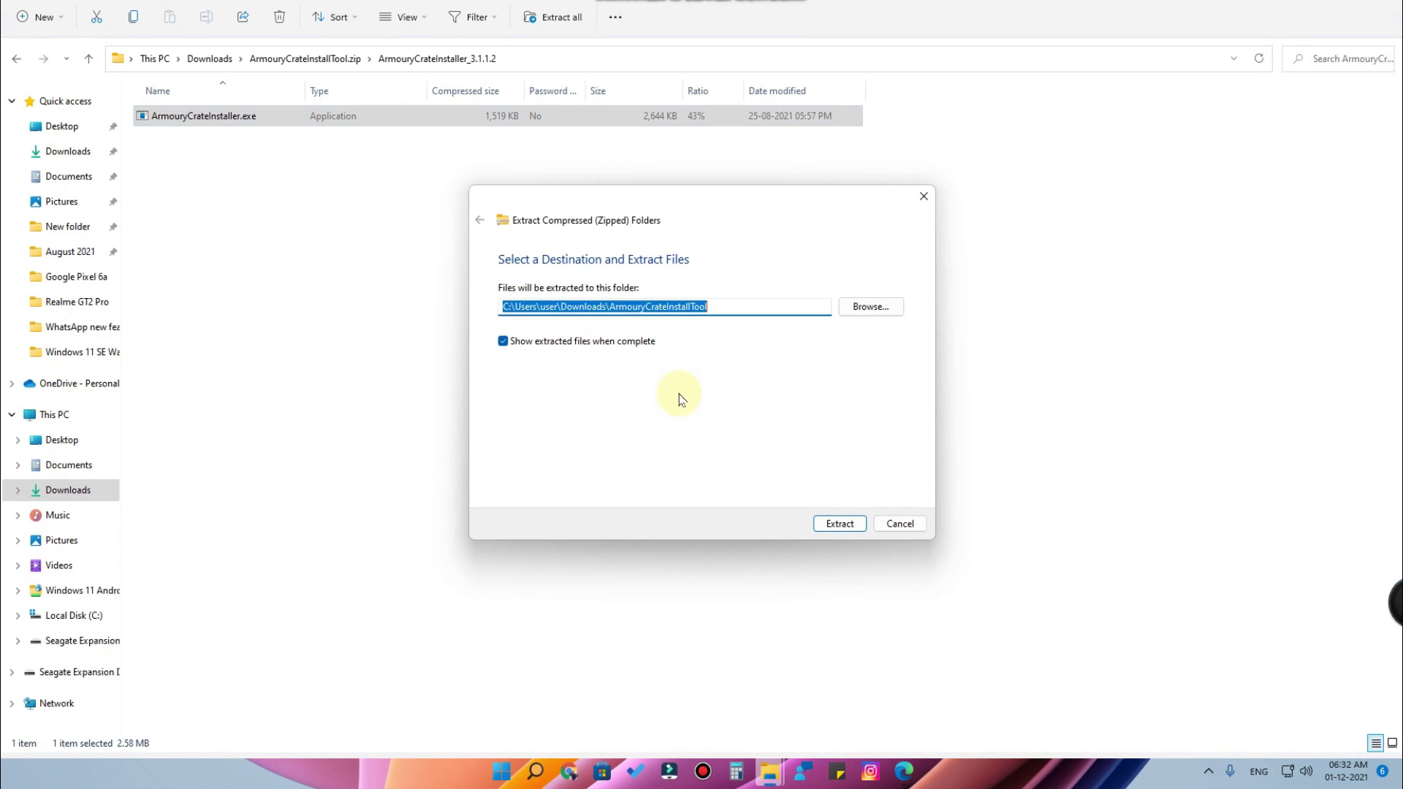
{"action": "left_click", "coordinate": [857, 525]}
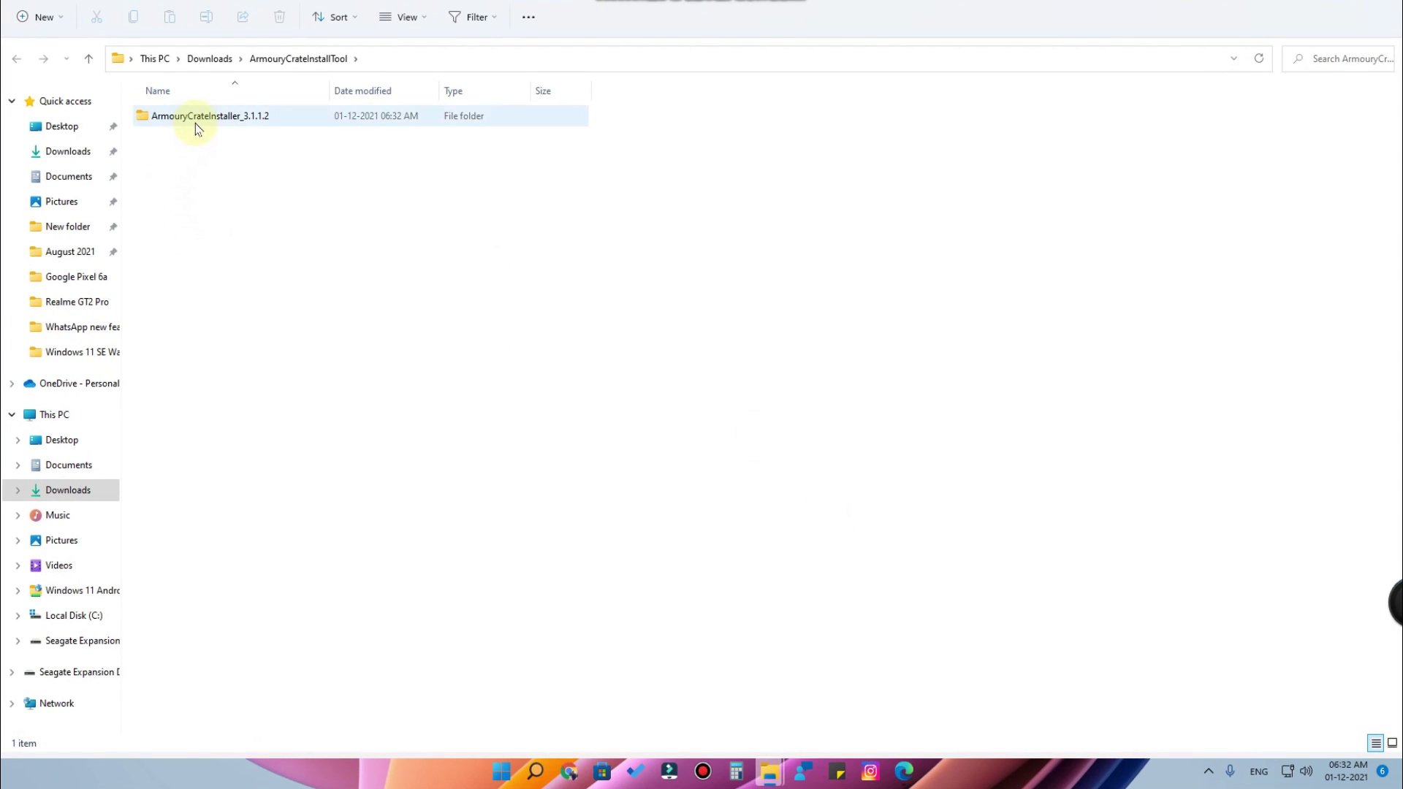
- Launch ArmouryCrateInstaller.exe from the extracted ArmouryCrateInstaller_3.1.1.2 folder
{"action": "left_click", "coordinate": [194, 119]}
{"action": "left_click", "coordinate": [195, 119]}
{"action": "left_click", "coordinate": [197, 119]}
{"action": "double_click", "coordinate": [198, 119]}
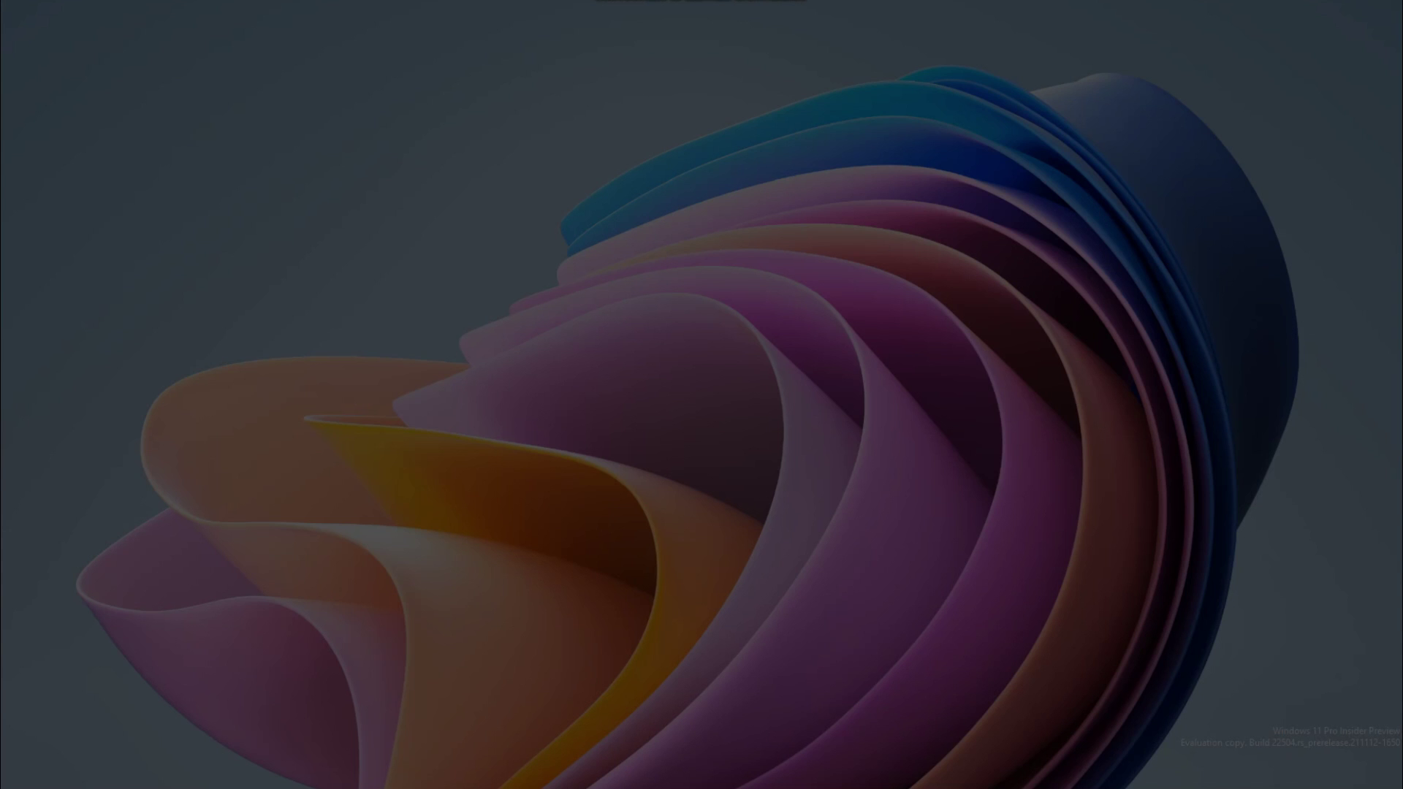
- Allow the installer, choose 'Install Armoury Crate and AURA Creator', and start installation
{"action": "left_click", "coordinate": [620, 520]}
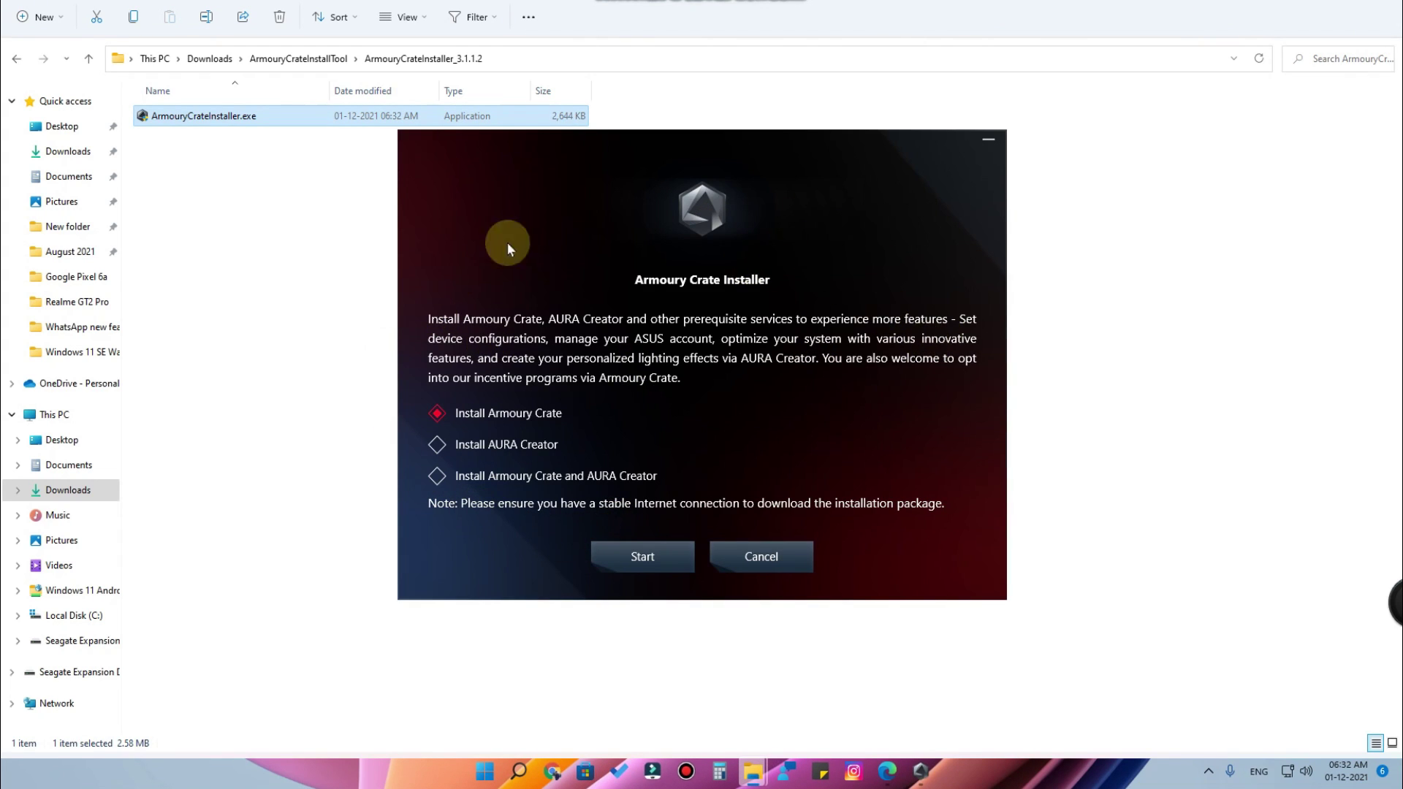
{"action": "left_click_drag", "start_coordinate": [743, 166], "coordinate": [735, 203]}
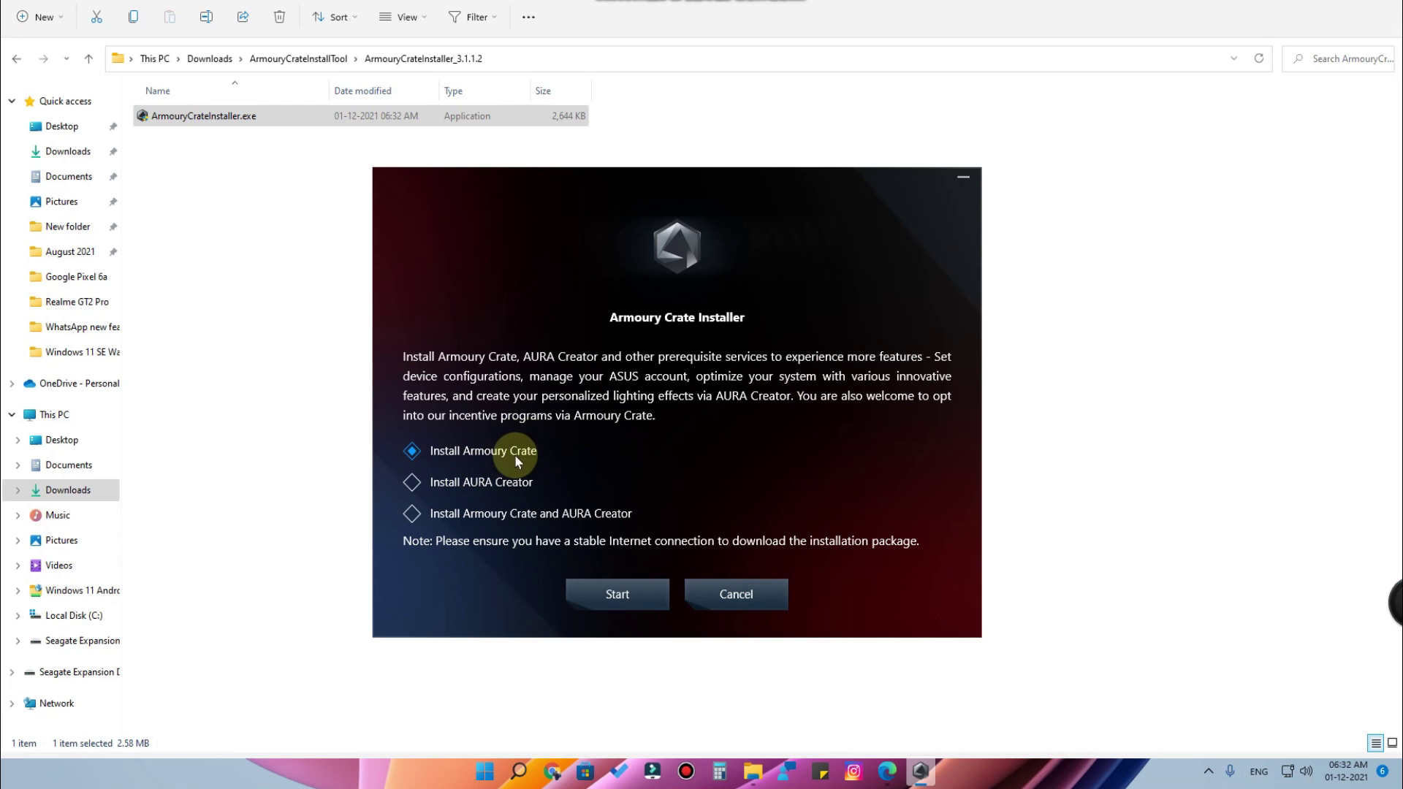
{"action": "left_click", "coordinate": [486, 483]}
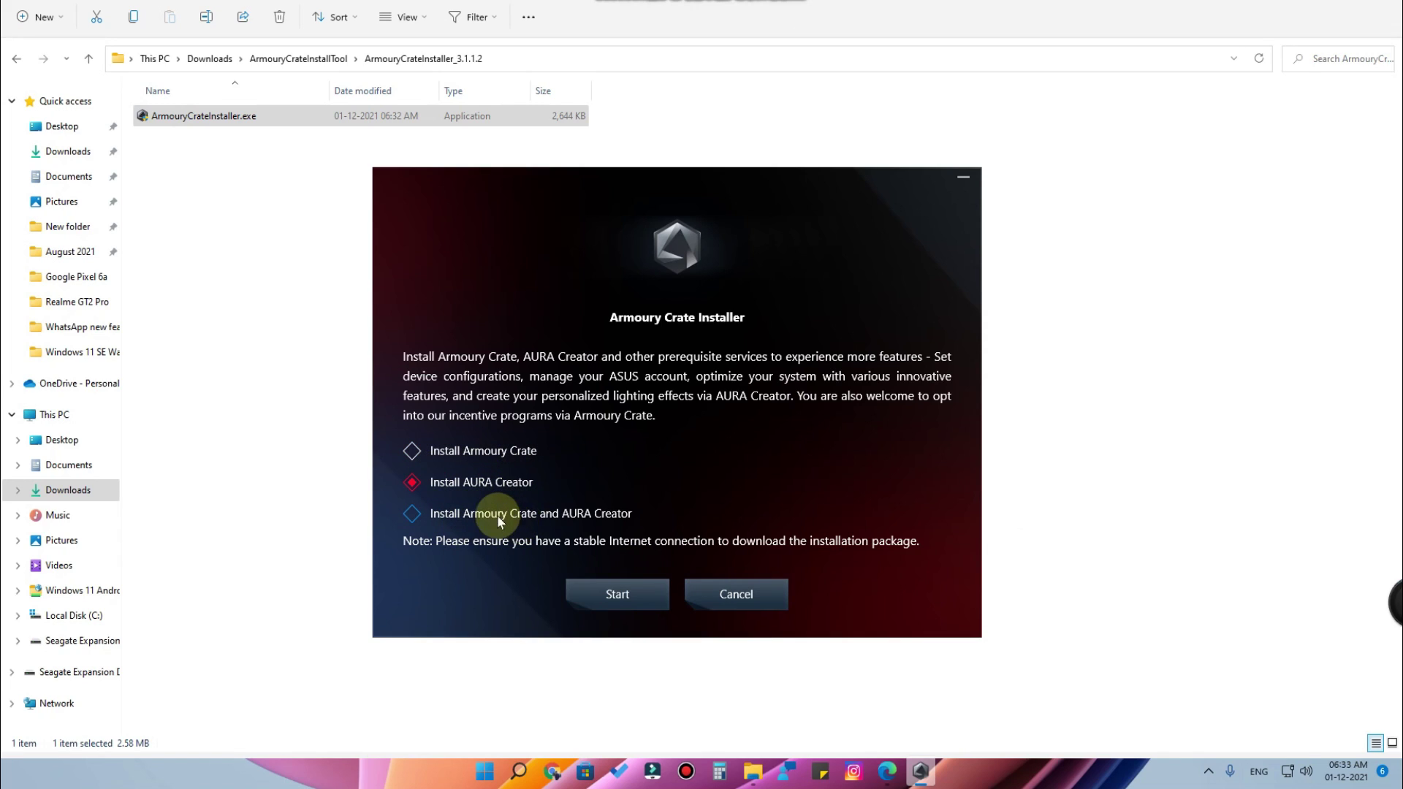
{"action": "left_click", "coordinate": [413, 514]}
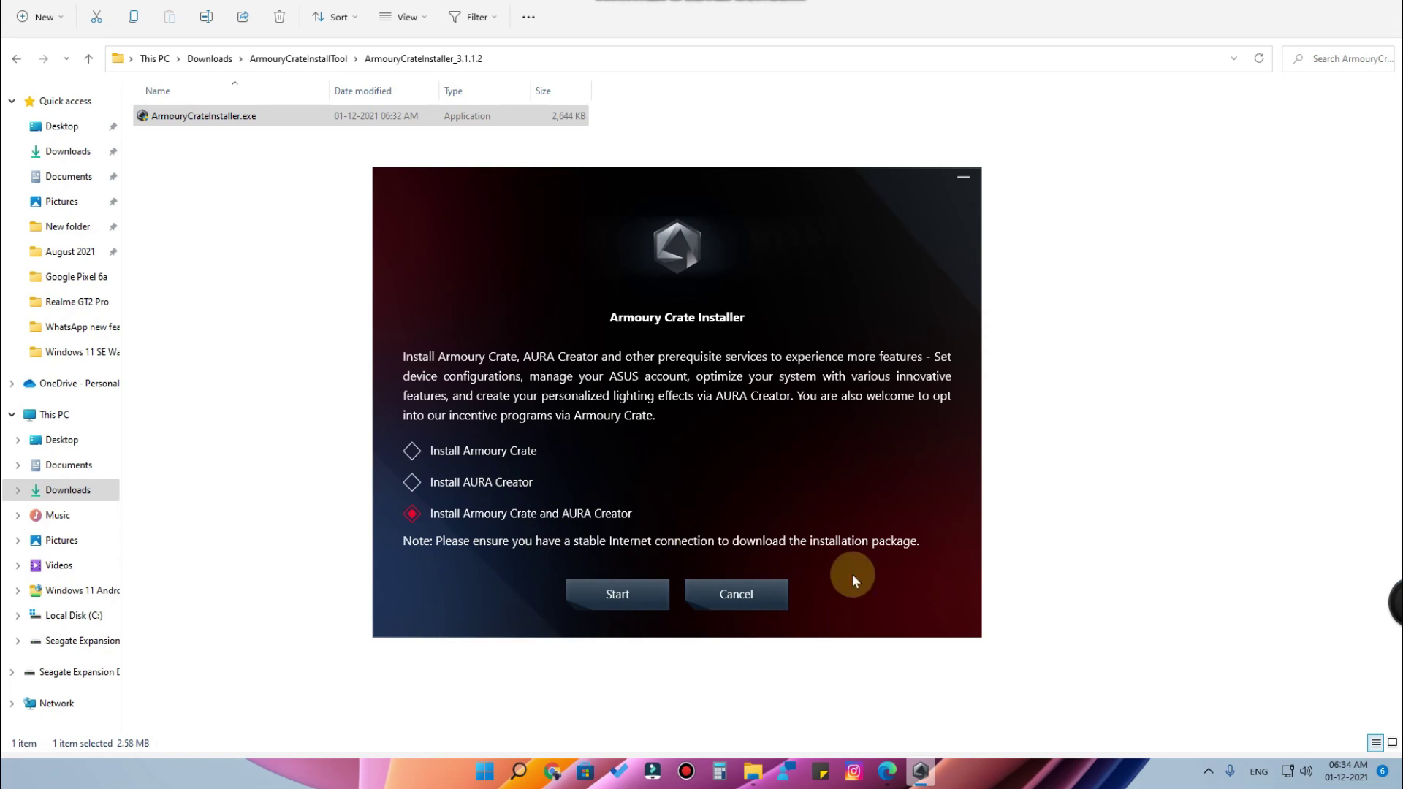
{"action": "left_click", "coordinate": [617, 594]}
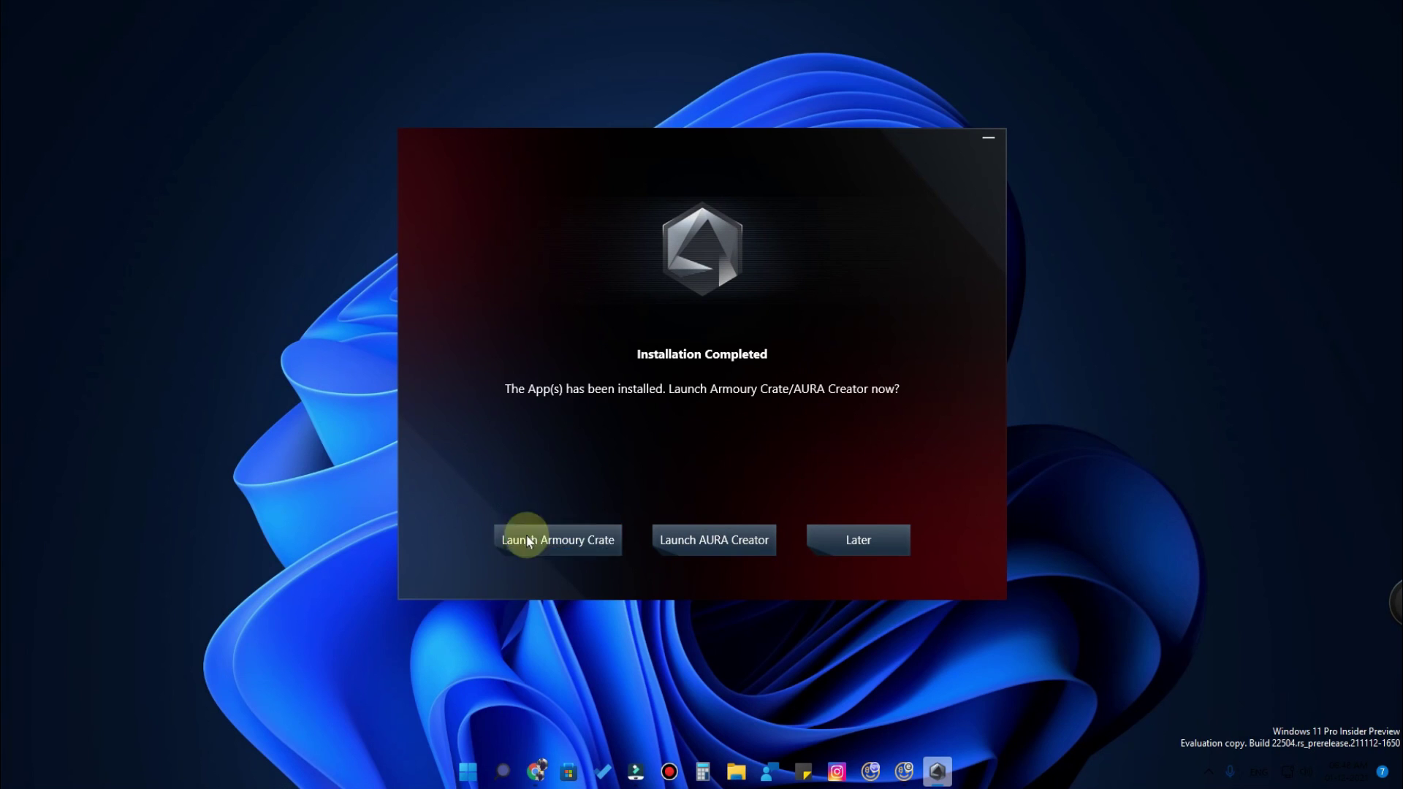
- Launch AURA Creator from the Installation Completed screen and centre its window
{"action": "left_click_drag", "start_coordinate": [720, 155], "coordinate": [769, 172]}
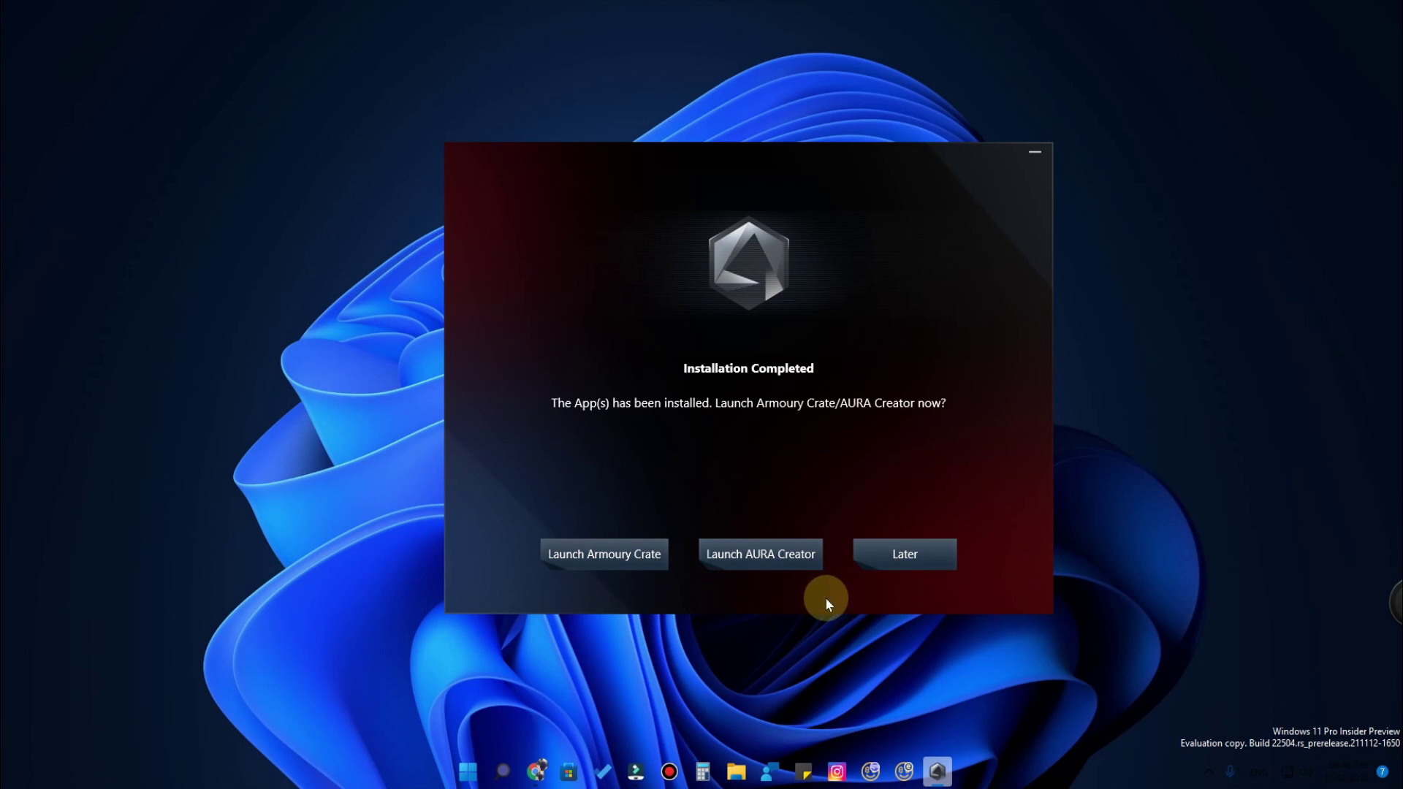
{"action": "left_click", "coordinate": [775, 556]}
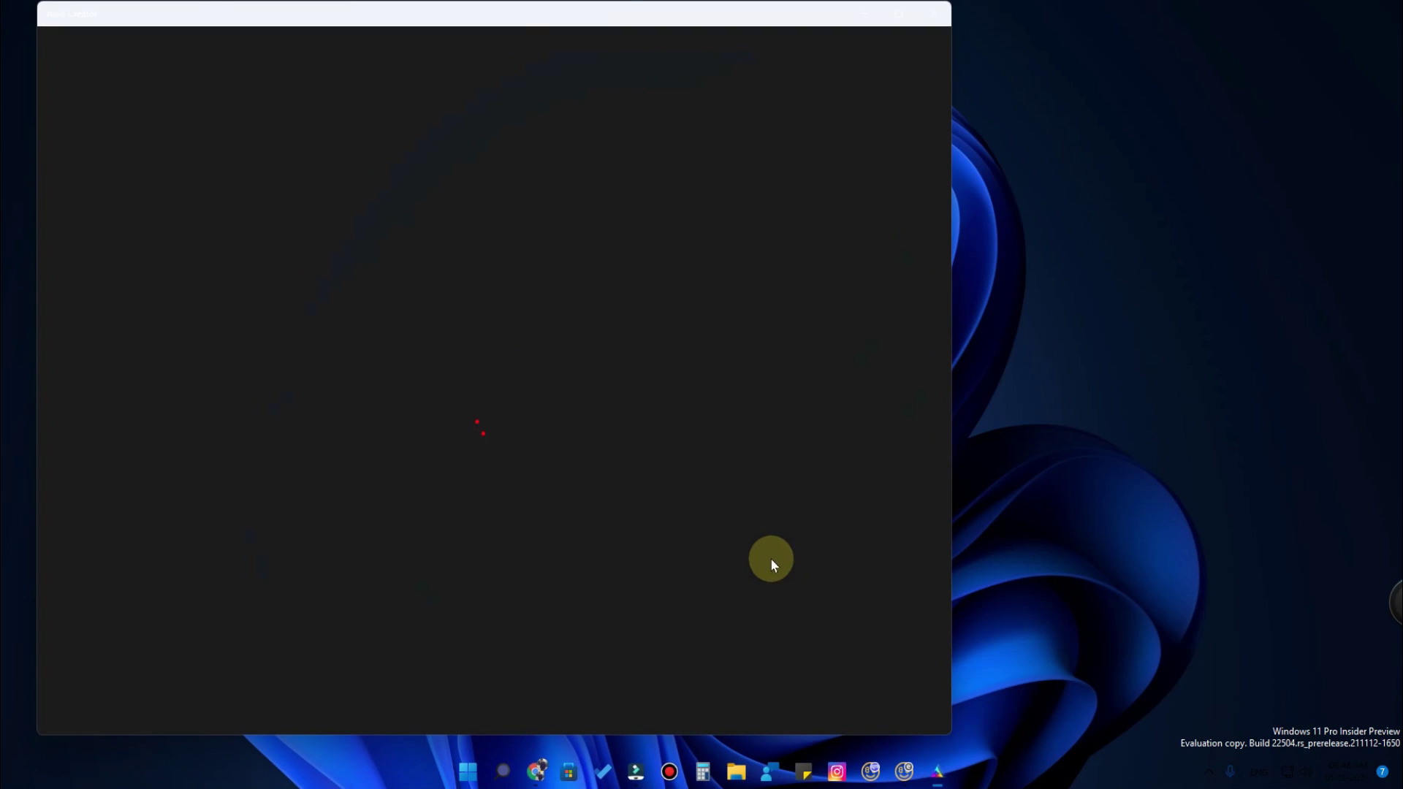
{"action": "left_click_drag", "start_coordinate": [445, 21], "coordinate": [708, 28]}
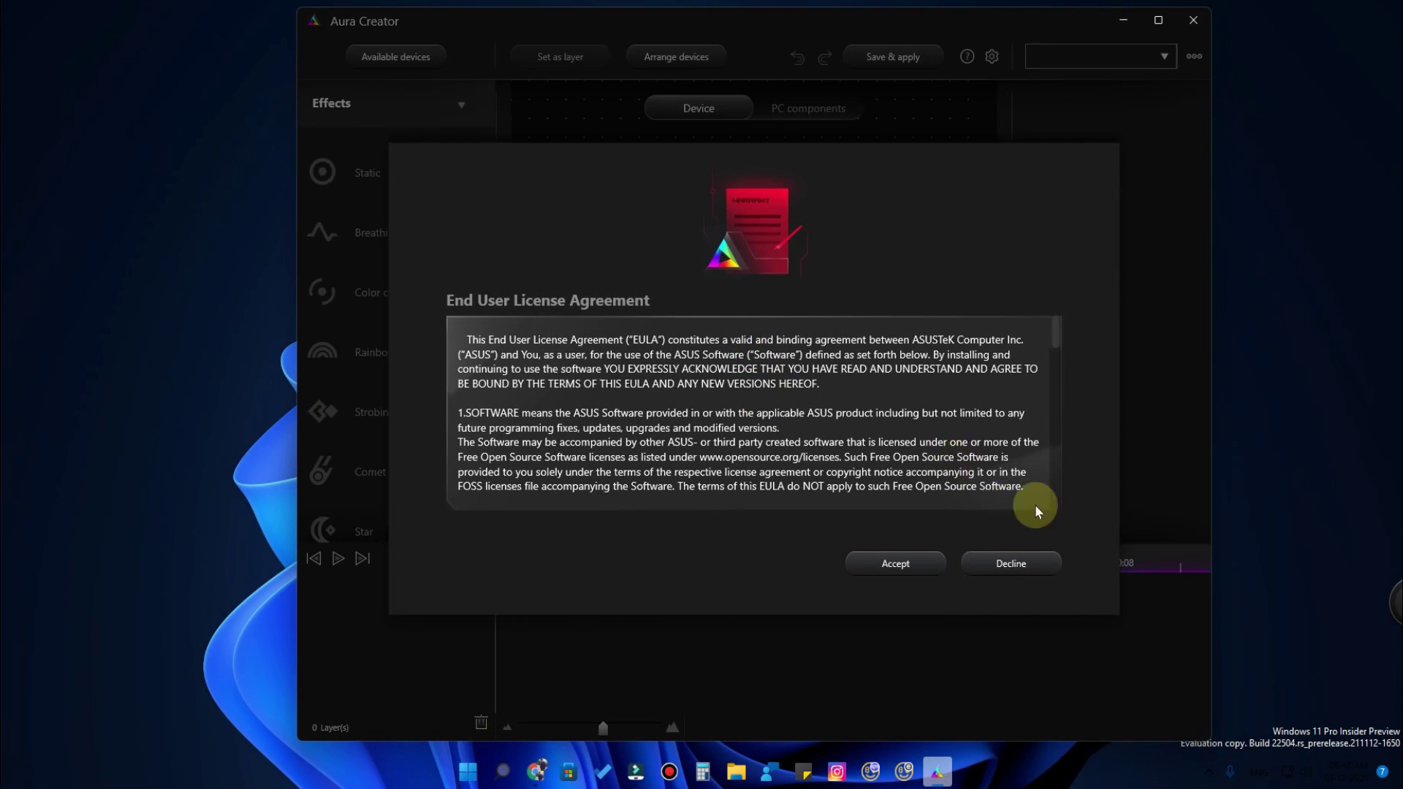
- Accept the EULA, advance the welcome tutorial twice, then skip it
{"action": "left_click", "coordinate": [904, 567]}
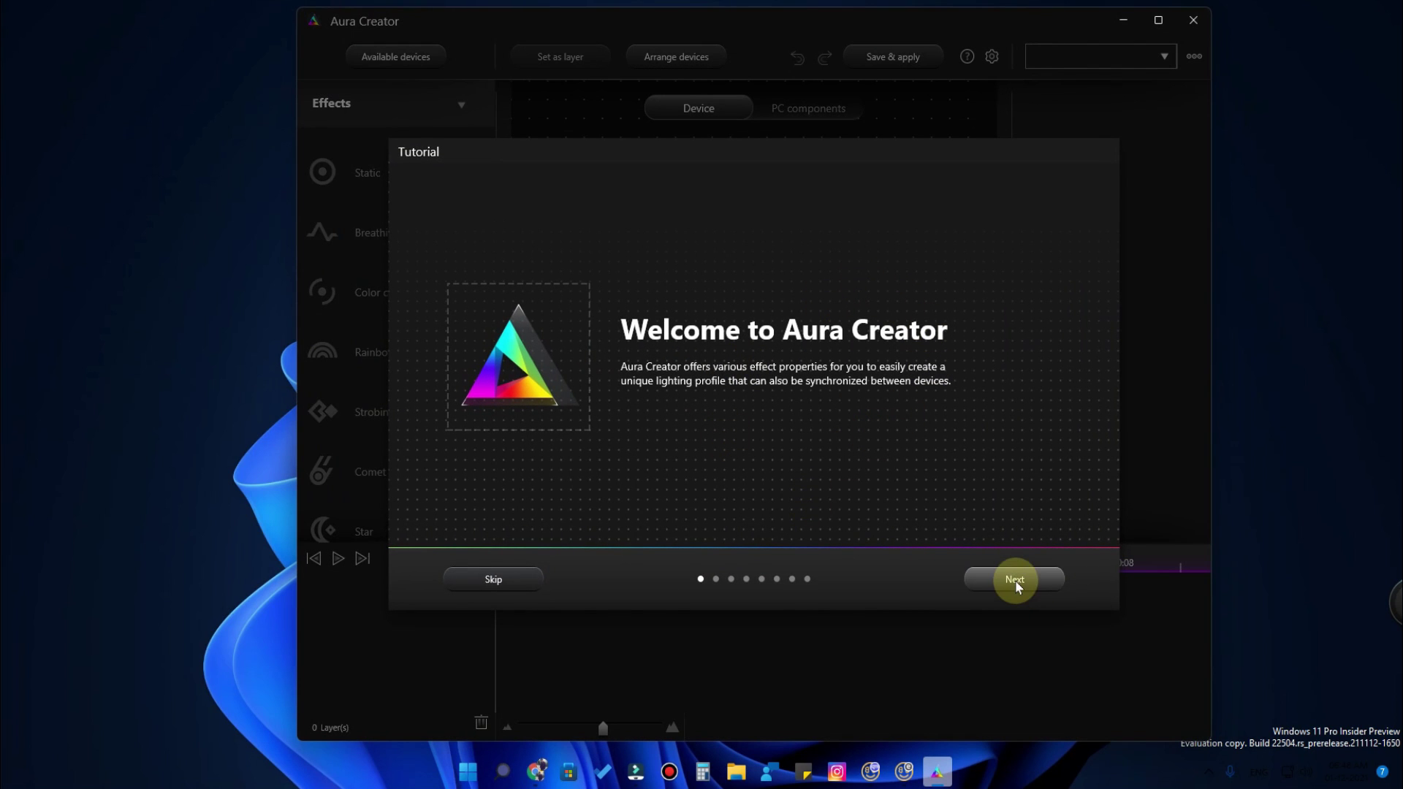
{"action": "left_click", "coordinate": [1013, 577]}
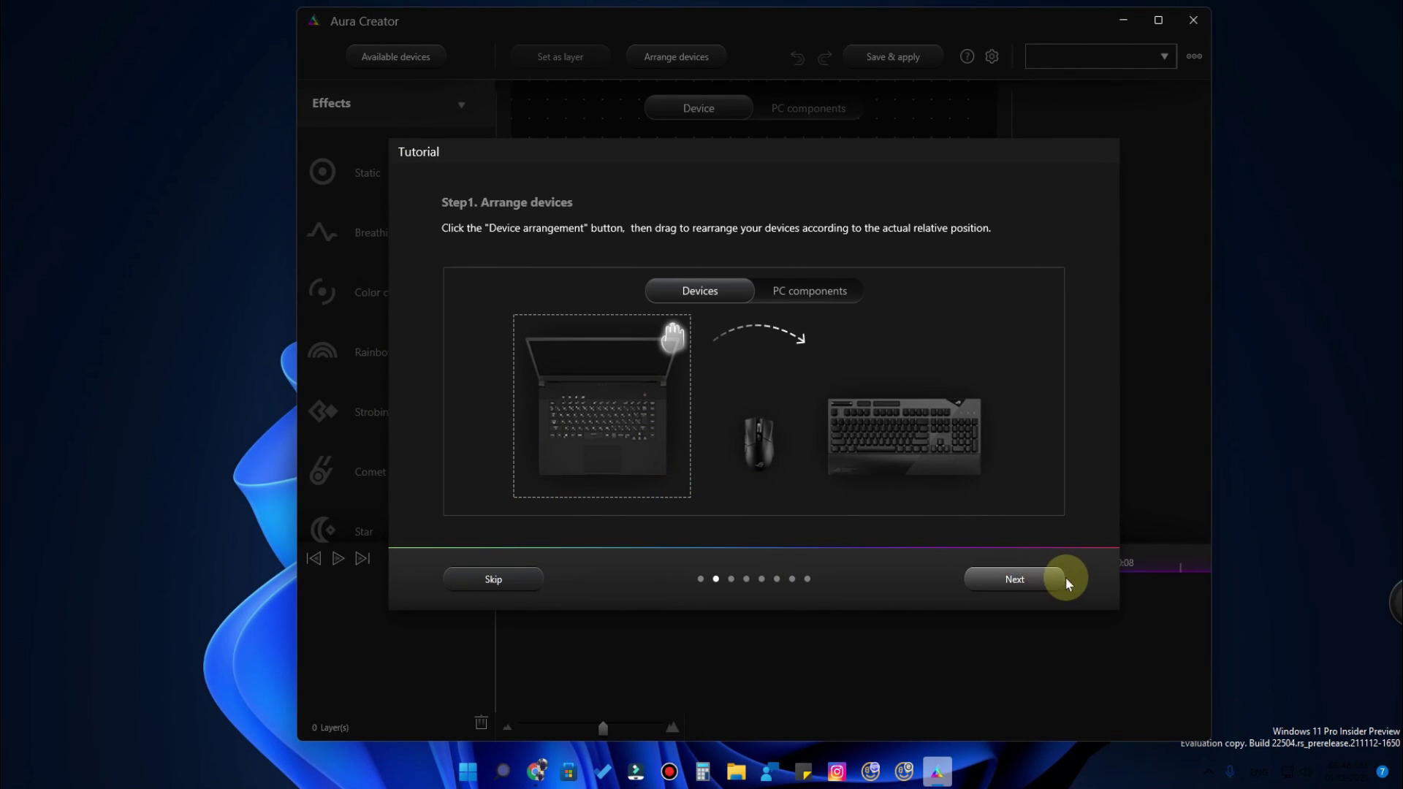
{"action": "left_click", "coordinate": [1043, 582]}
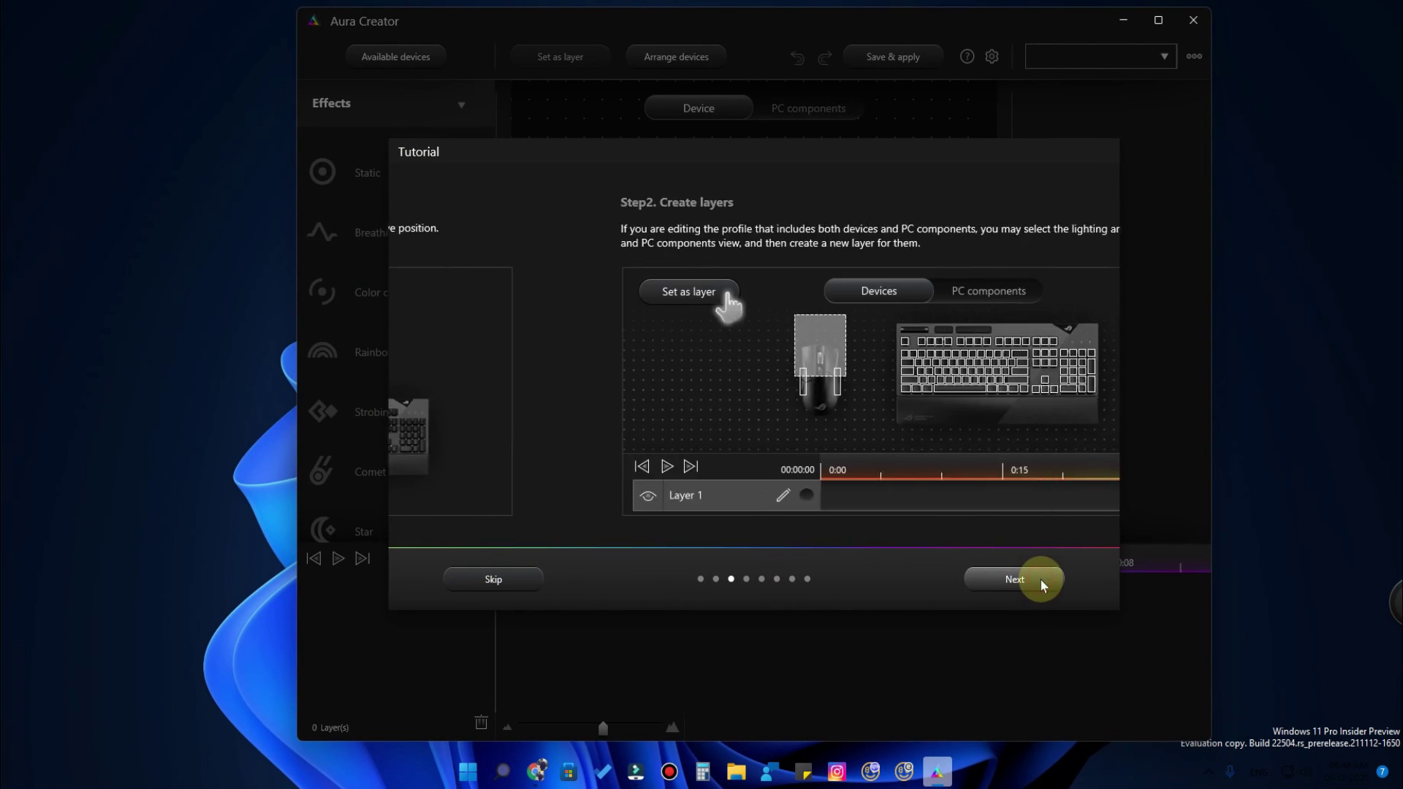
{"action": "left_click", "coordinate": [492, 578]}
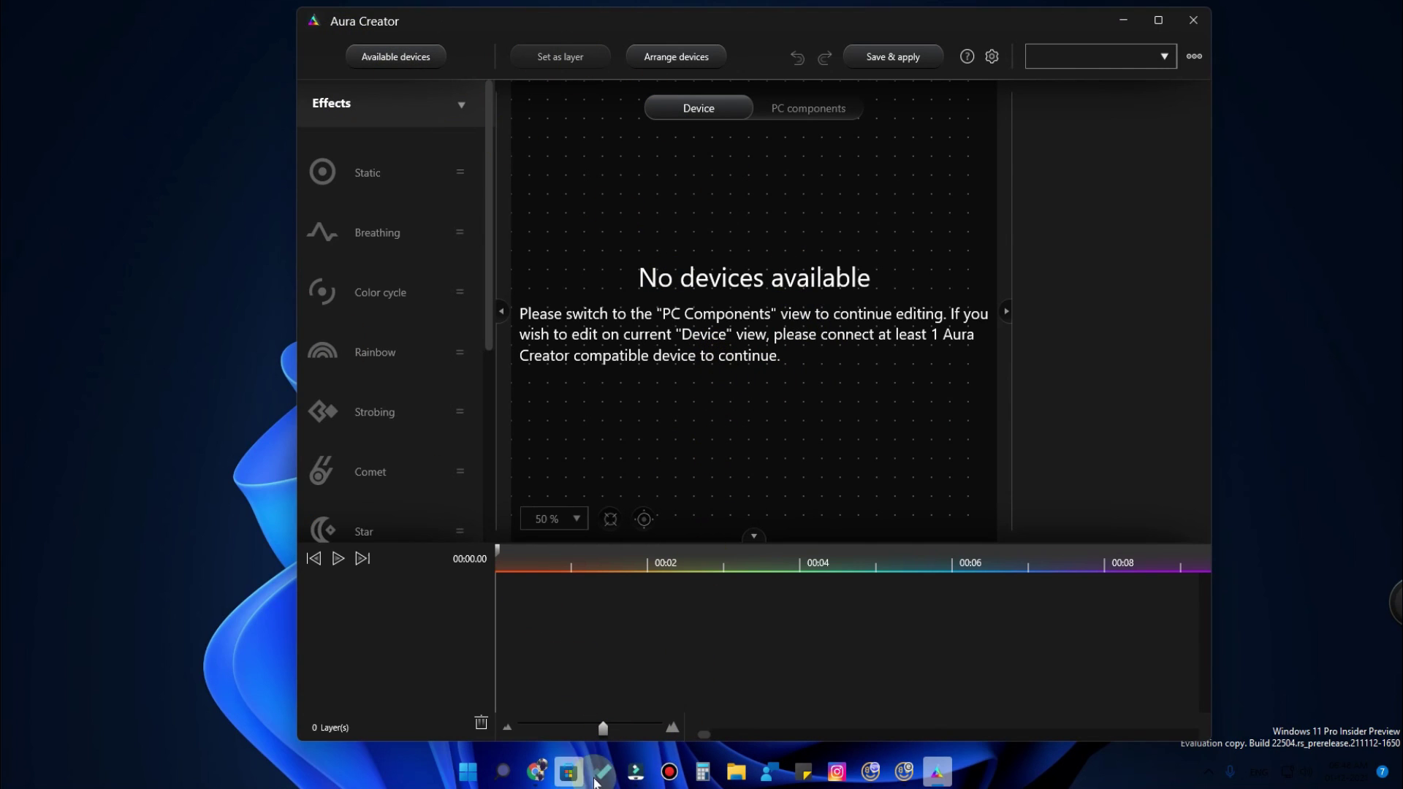
{"action": "mouse_move", "coordinate": [640, 780]}
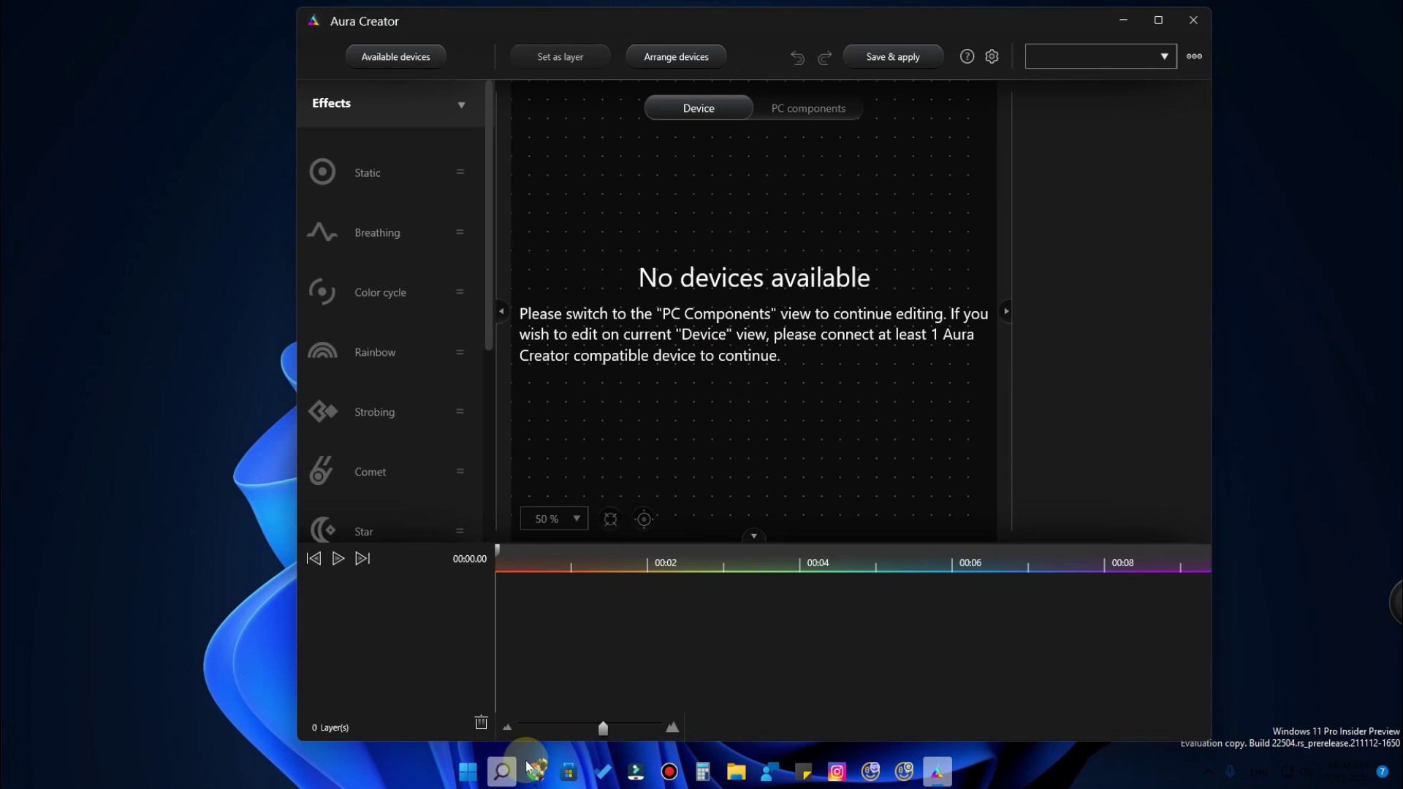
{"action": "mouse_move", "coordinate": [537, 771]}
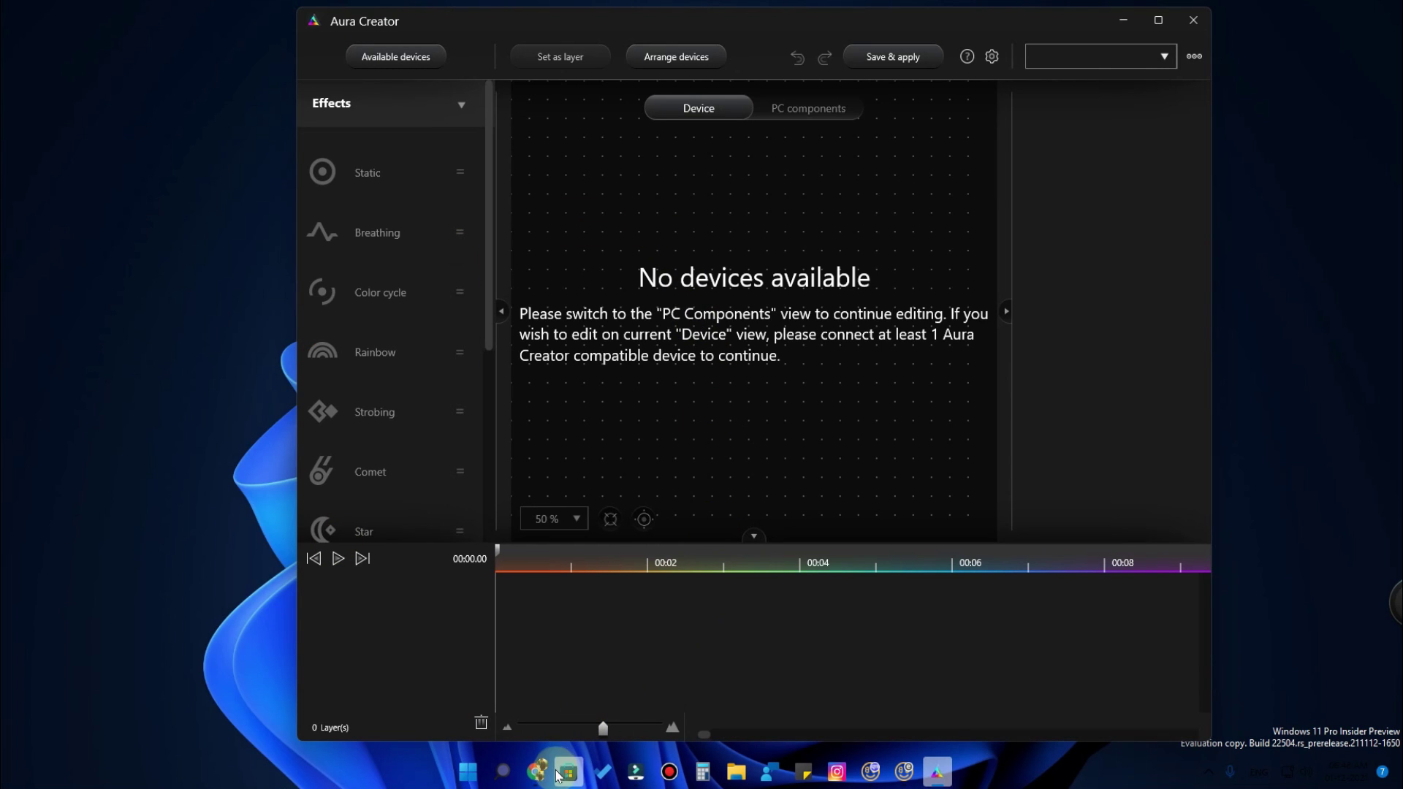
{"action": "left_click_drag", "start_coordinate": [447, 19], "coordinate": [357, 15]}
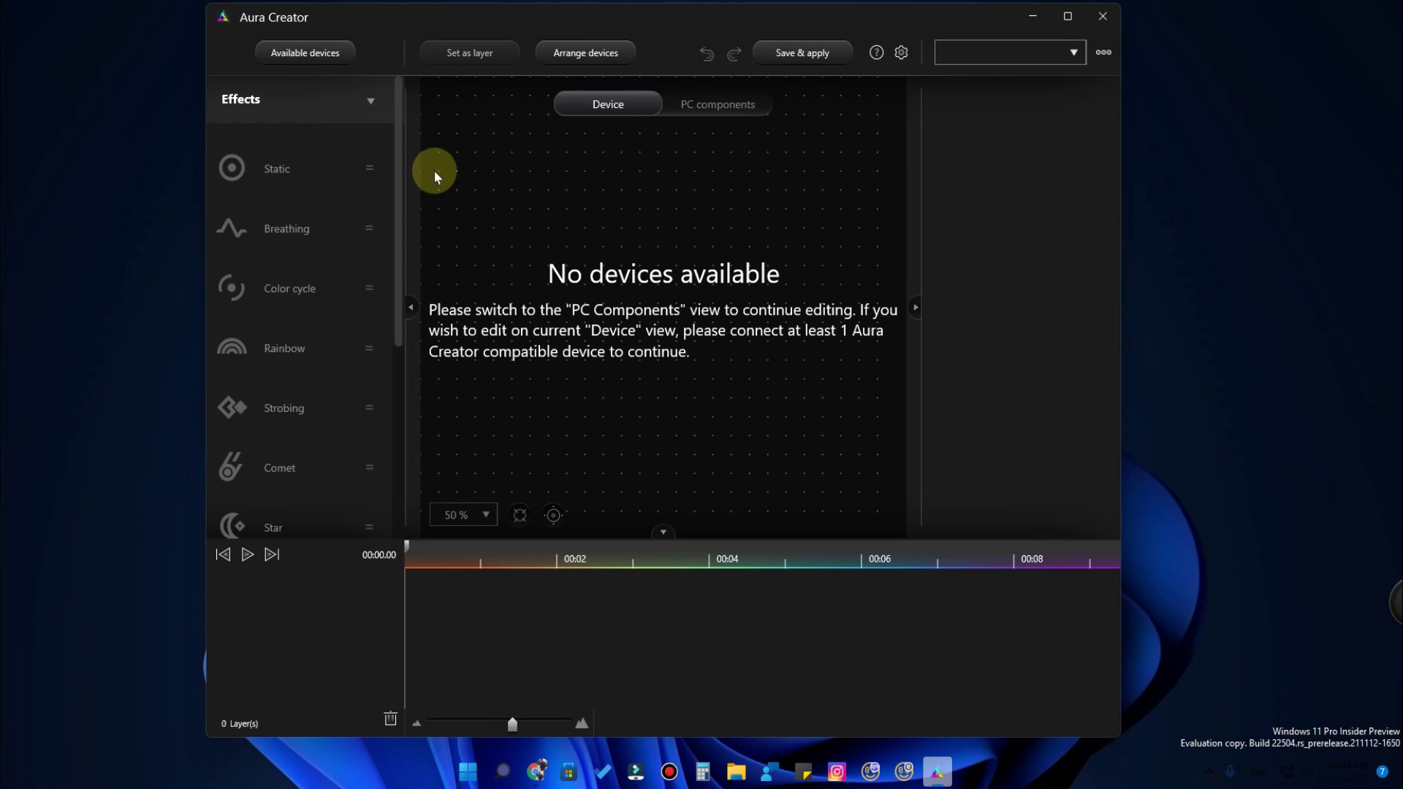
{"action": "left_click_drag", "start_coordinate": [326, 21], "coordinate": [384, 24]}
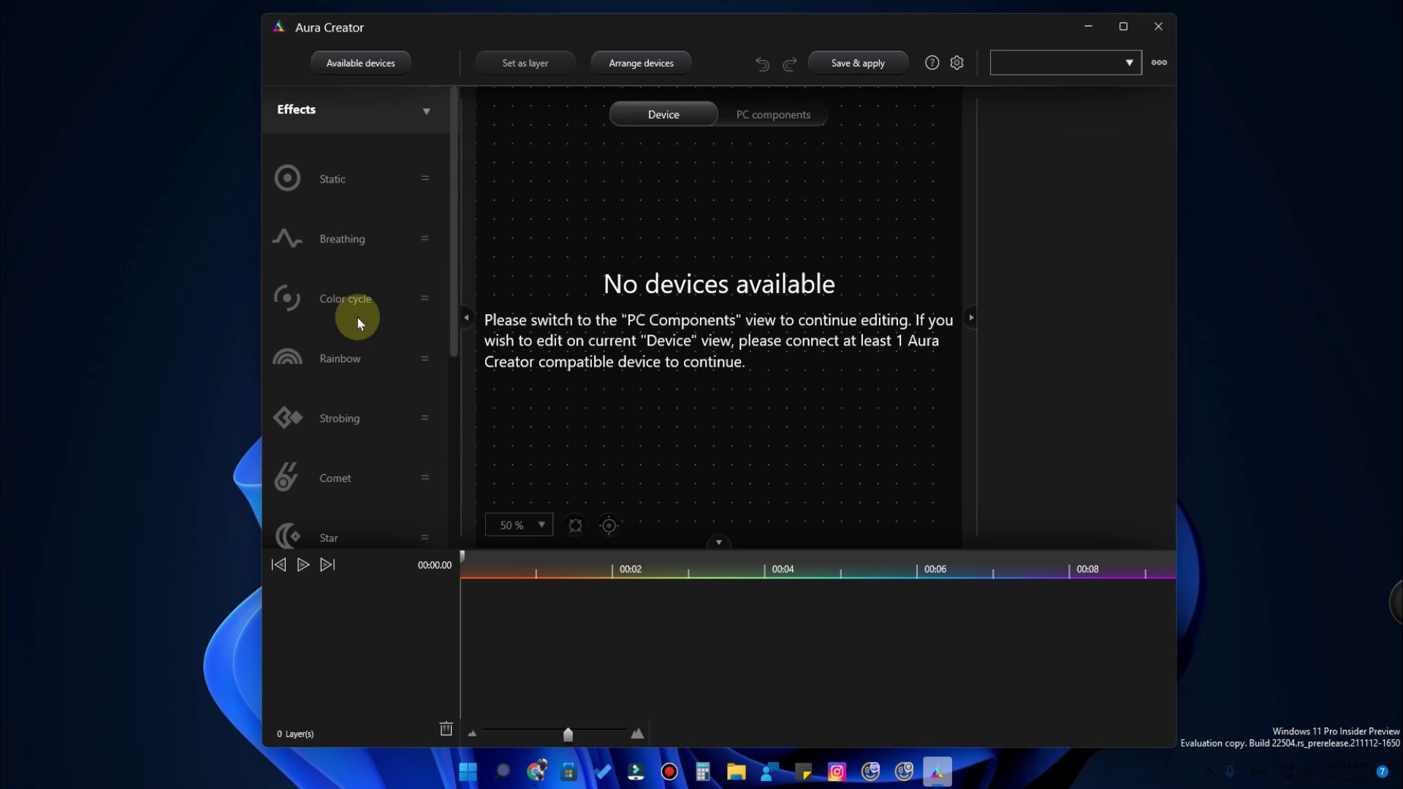
{"action": "scroll", "coordinate": [371, 378], "scroll_direction": "down", "scroll_amount": 4}
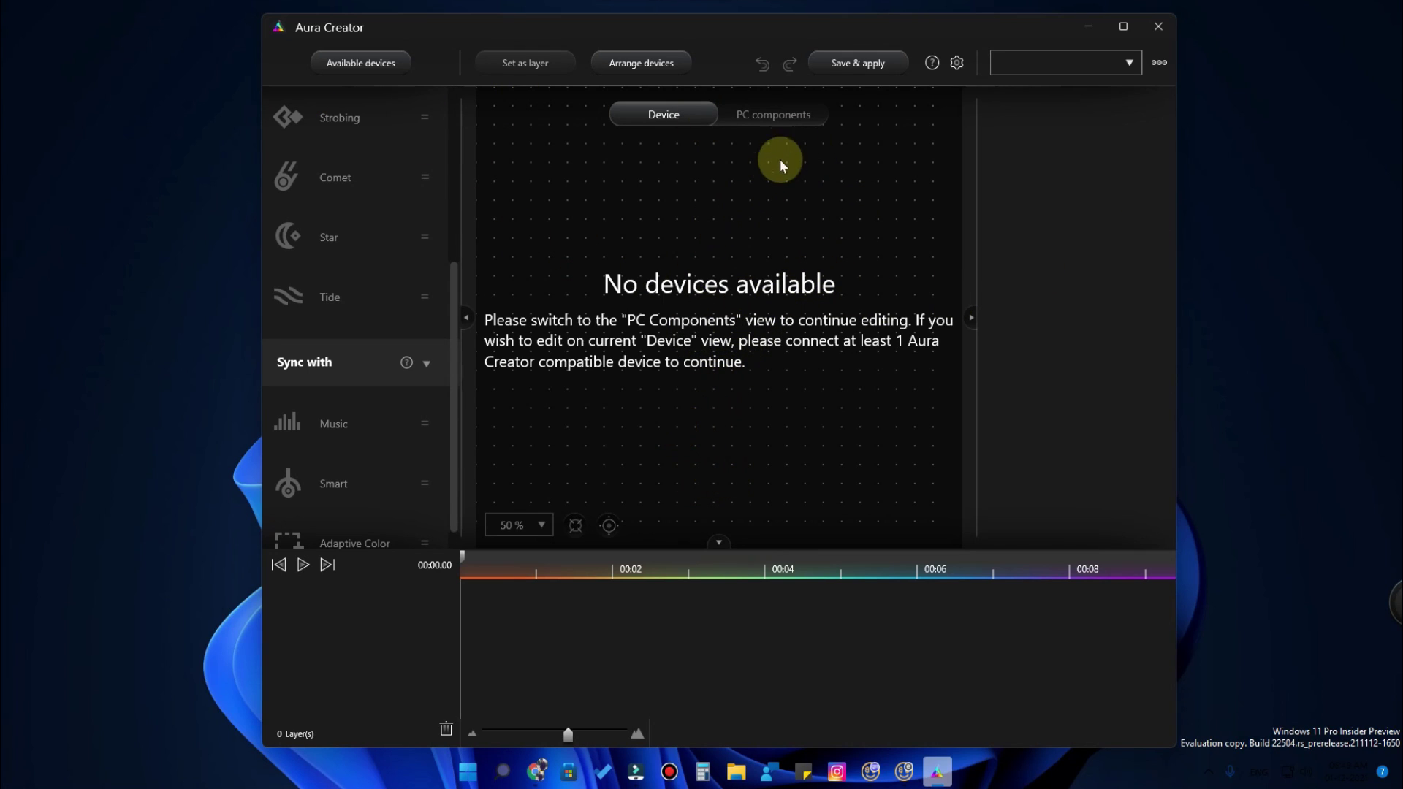
- In the PC components view, select the motherboard instead of the LED strip
{"action": "left_click", "coordinate": [775, 114]}
{"action": "left_click", "coordinate": [643, 337]}
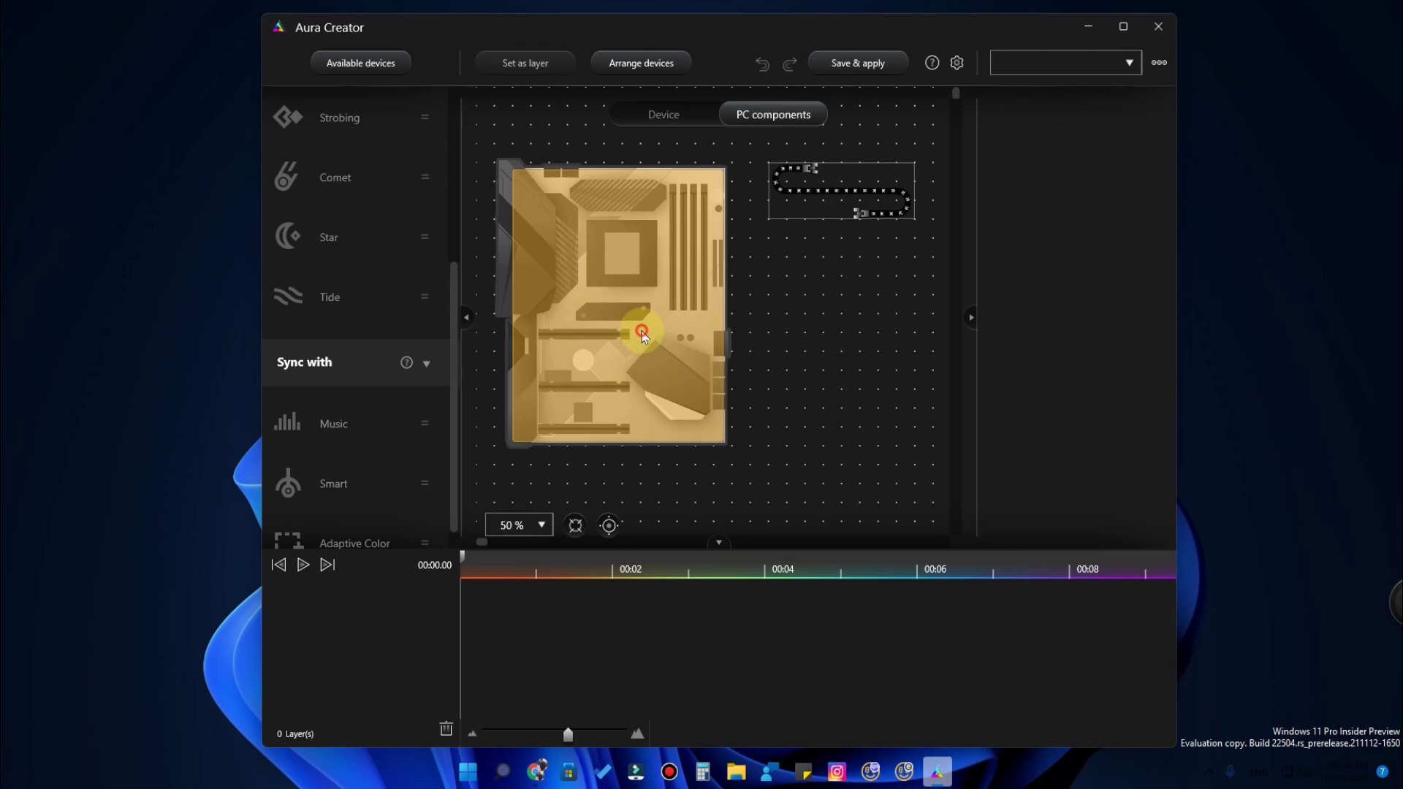
{"action": "left_click", "coordinate": [777, 401]}
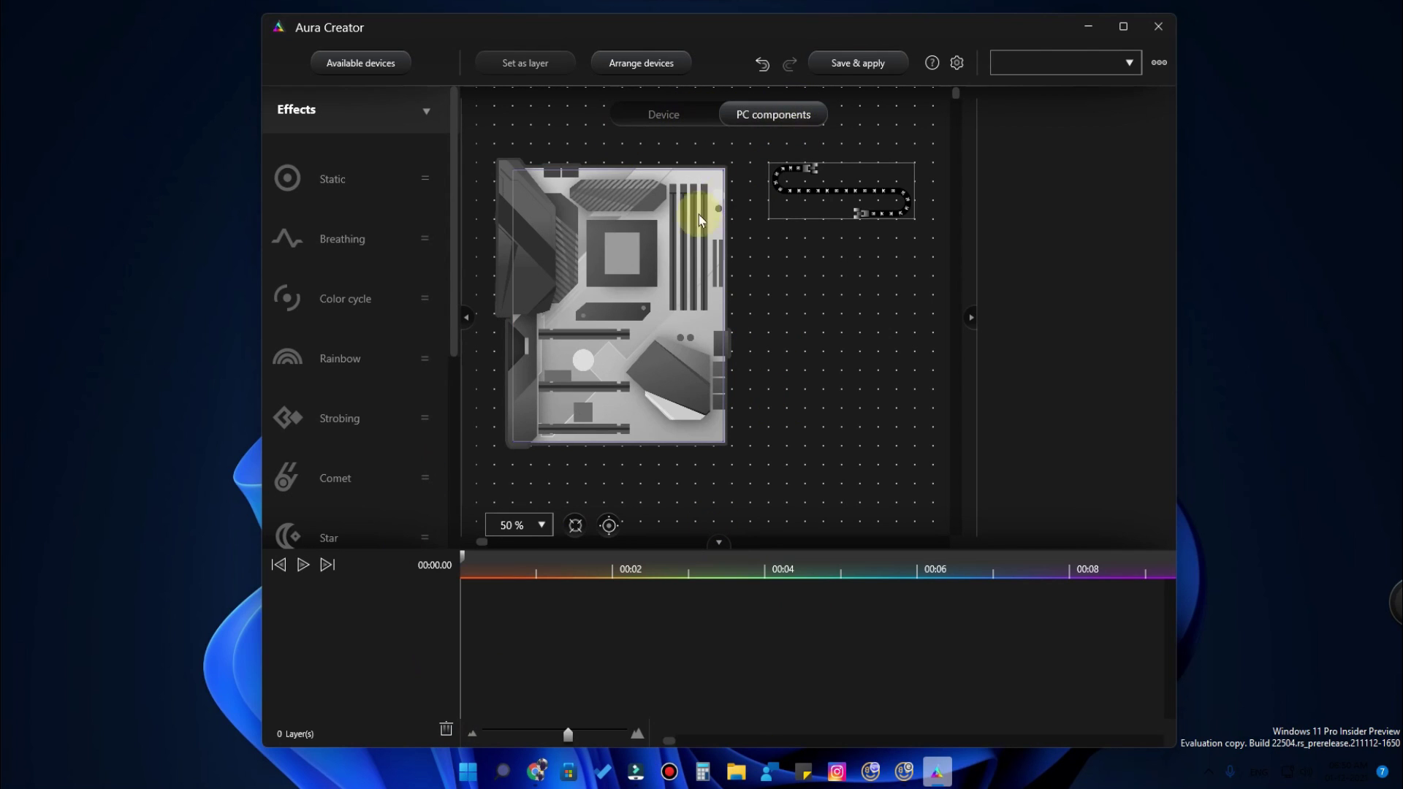
{"action": "left_click", "coordinate": [870, 201]}
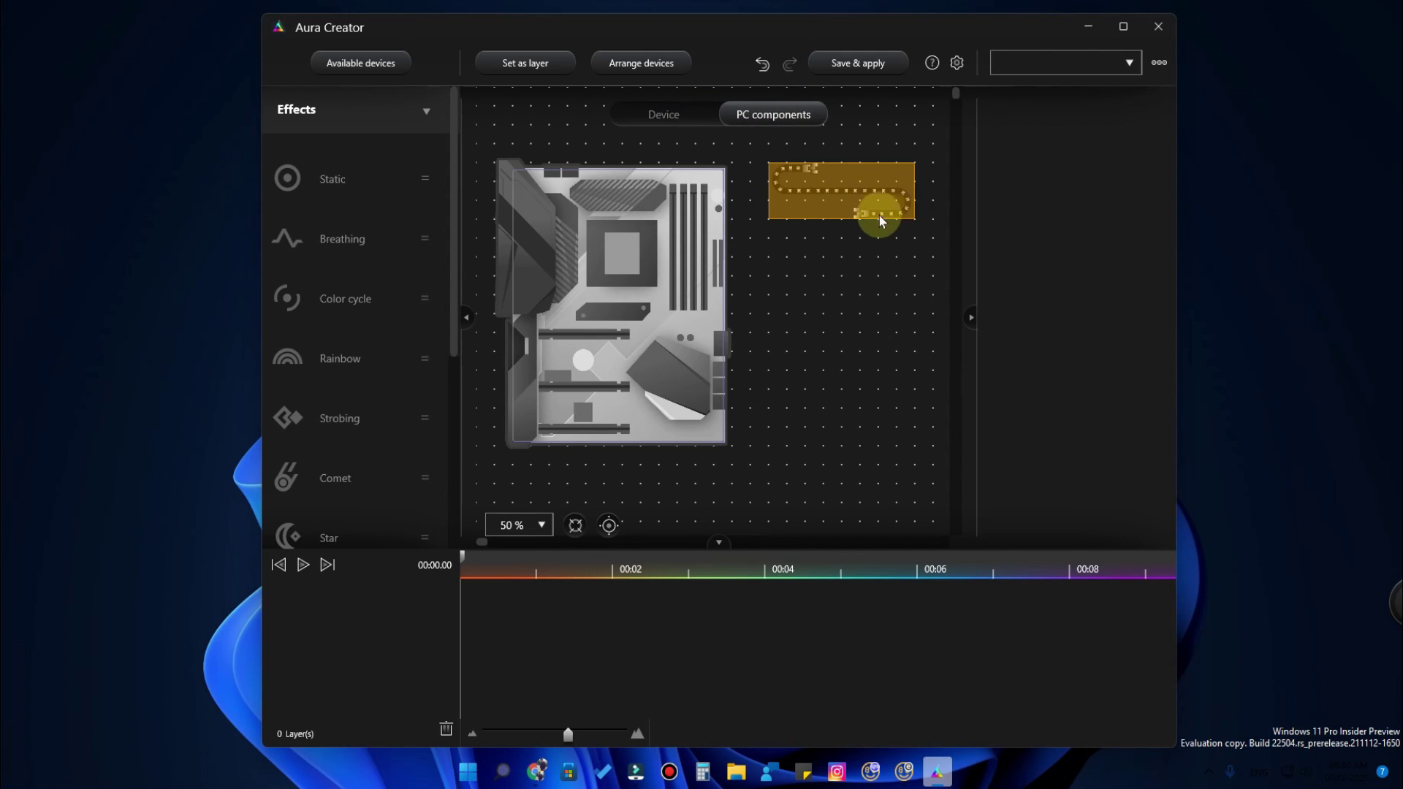
{"action": "left_click", "coordinate": [661, 270]}
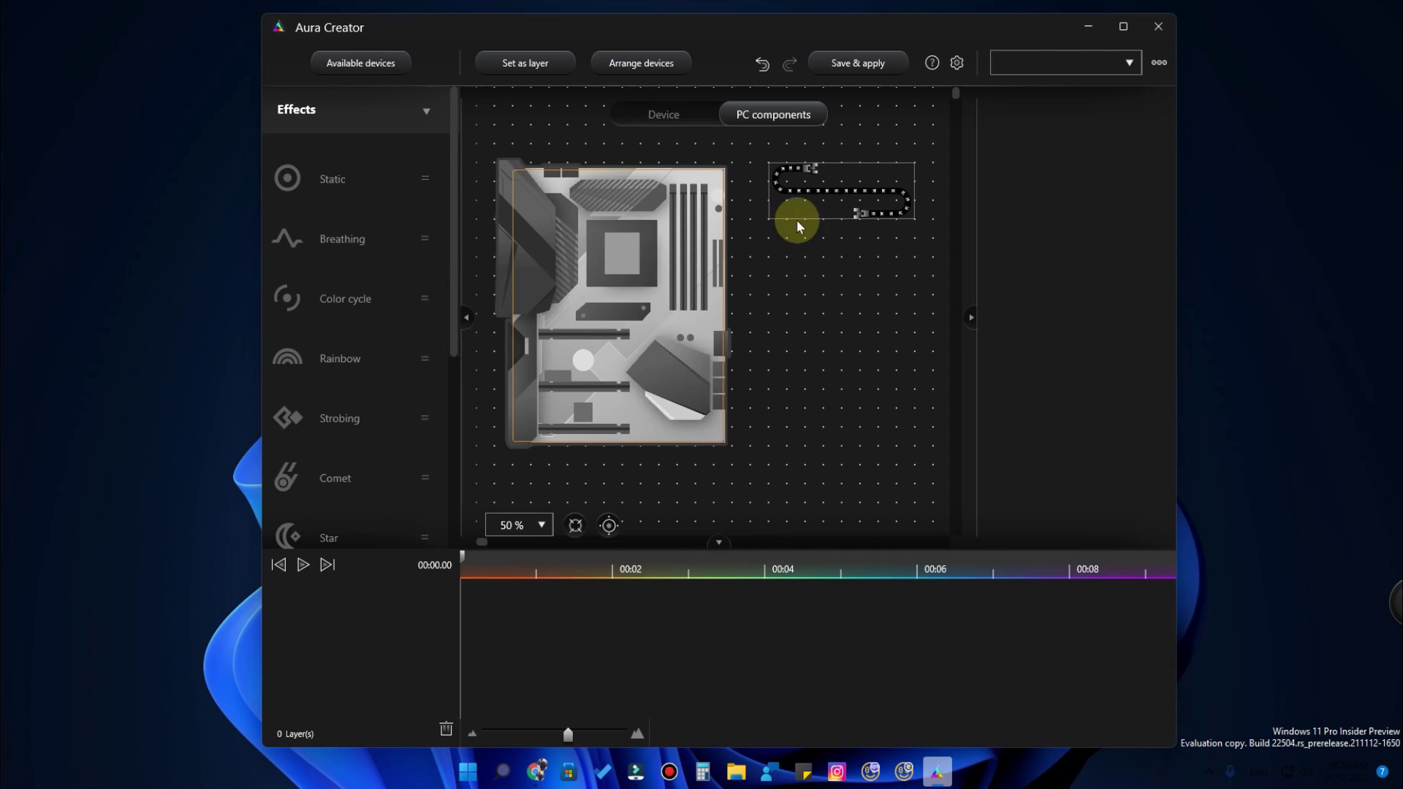
- Make the motherboard Layer 2 with a Static effect then a Breathing effect
{"action": "left_click", "coordinate": [530, 64]}
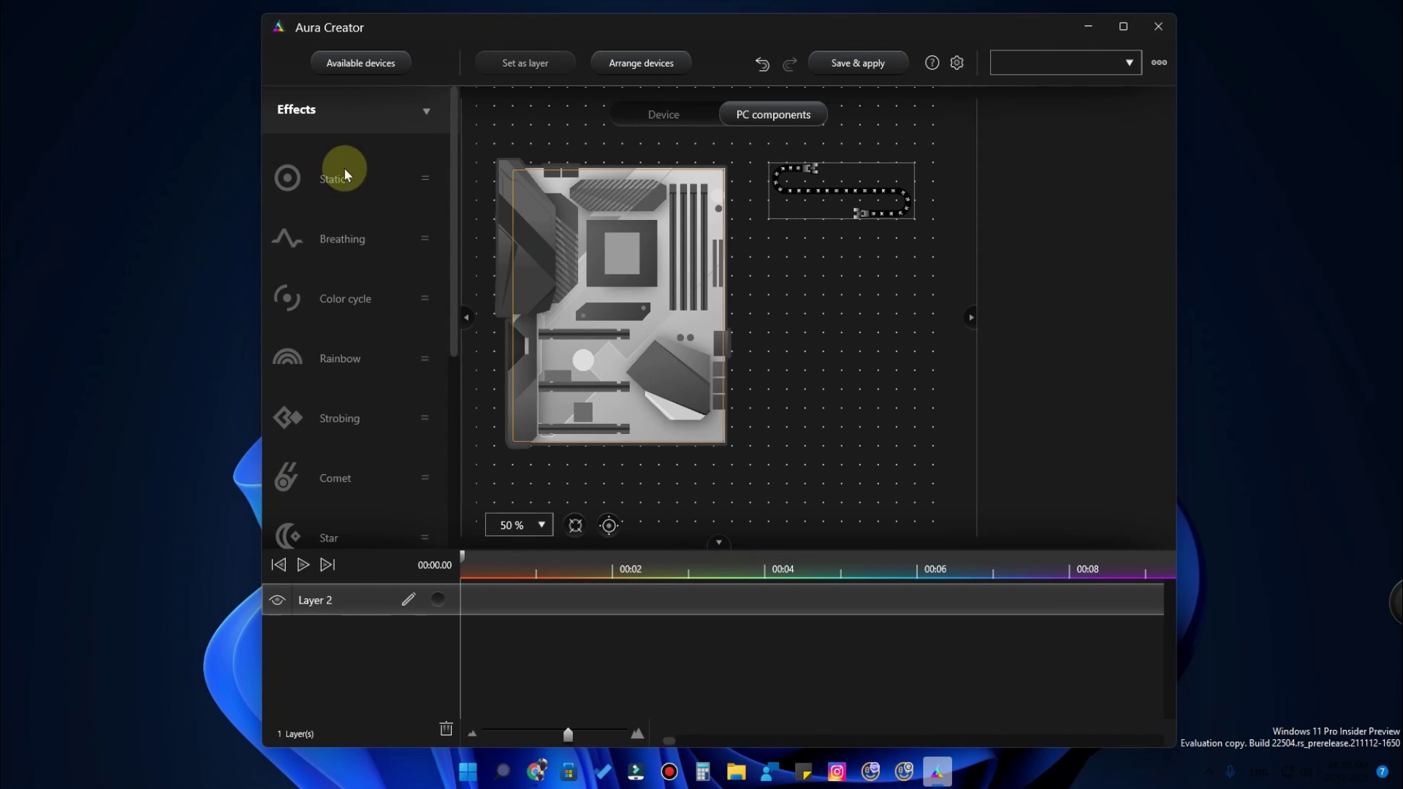
{"action": "left_click_drag", "start_coordinate": [324, 189], "coordinate": [527, 603]}
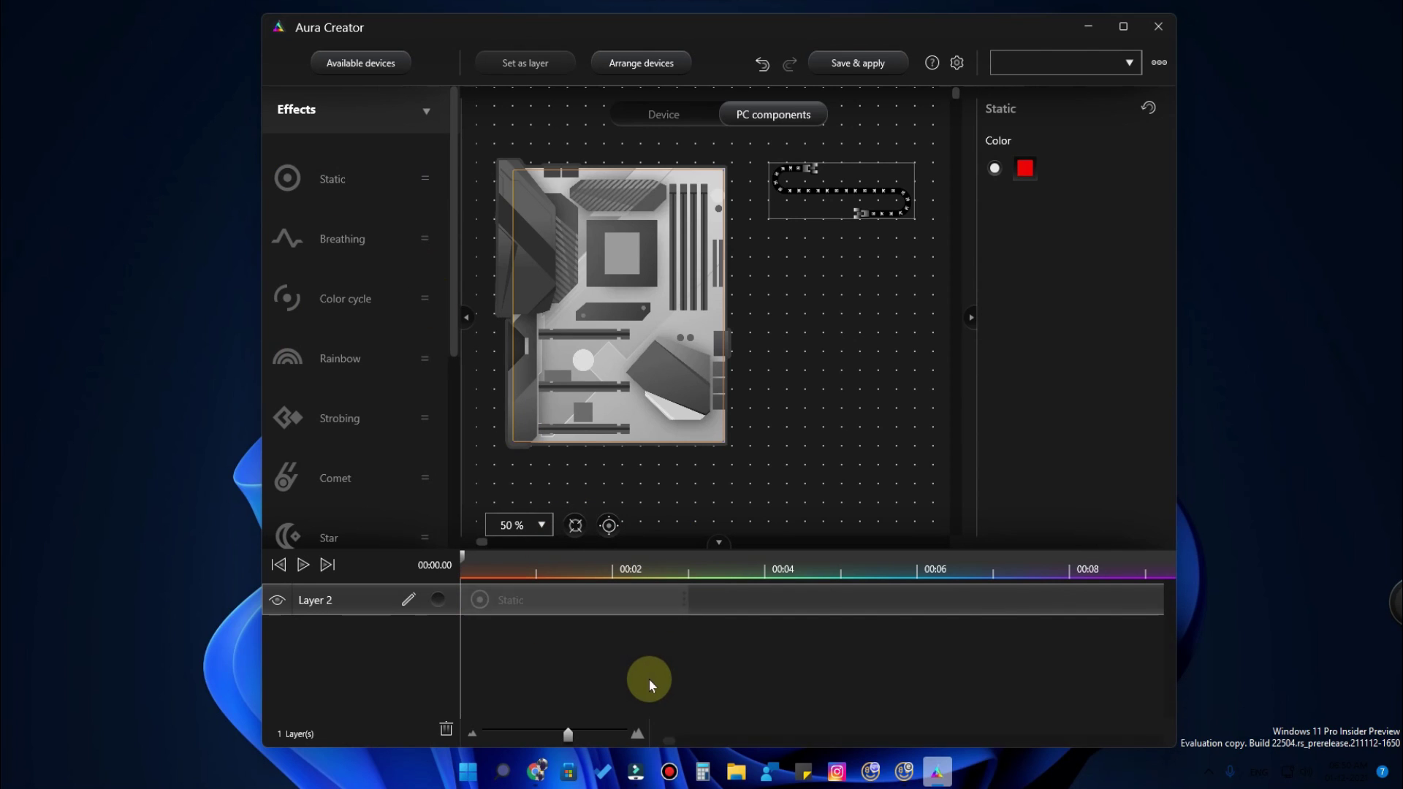
{"action": "left_click", "coordinate": [344, 239]}
{"action": "left_click_drag", "start_coordinate": [684, 453], "coordinate": [774, 603]}
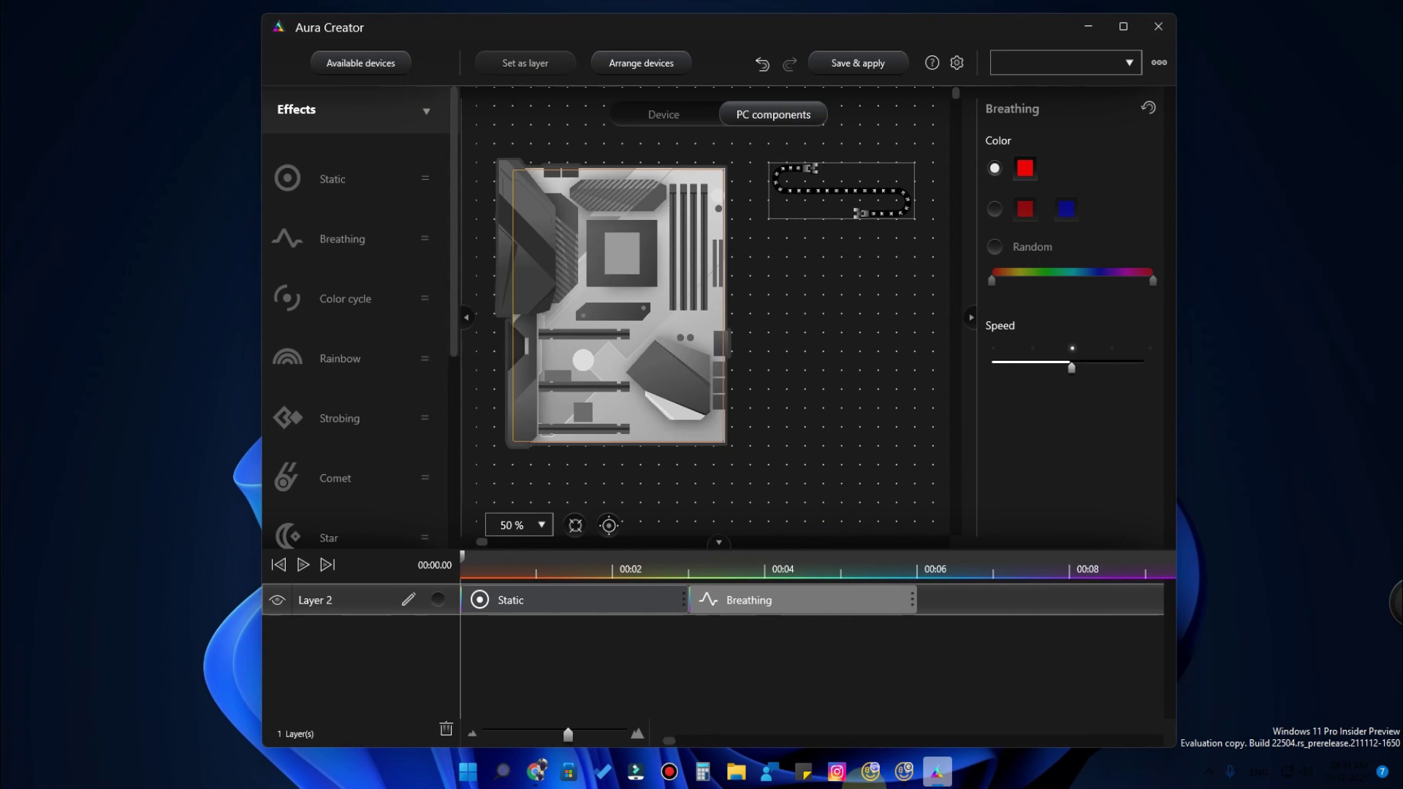
- Launch ARMOURY CRATE from the Start menu's Recommended list
{"action": "left_click", "coordinate": [463, 773]}
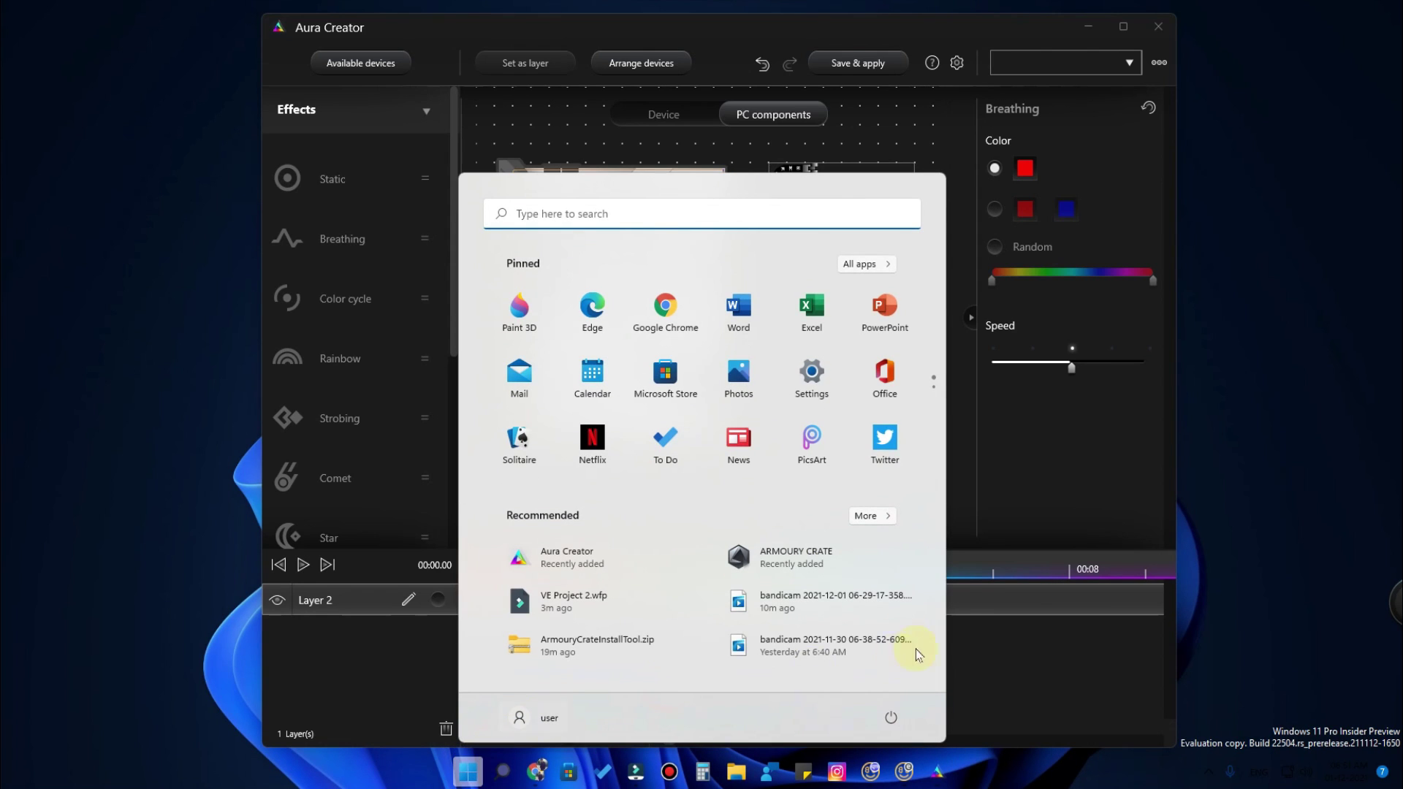
{"action": "left_click", "coordinate": [861, 553]}
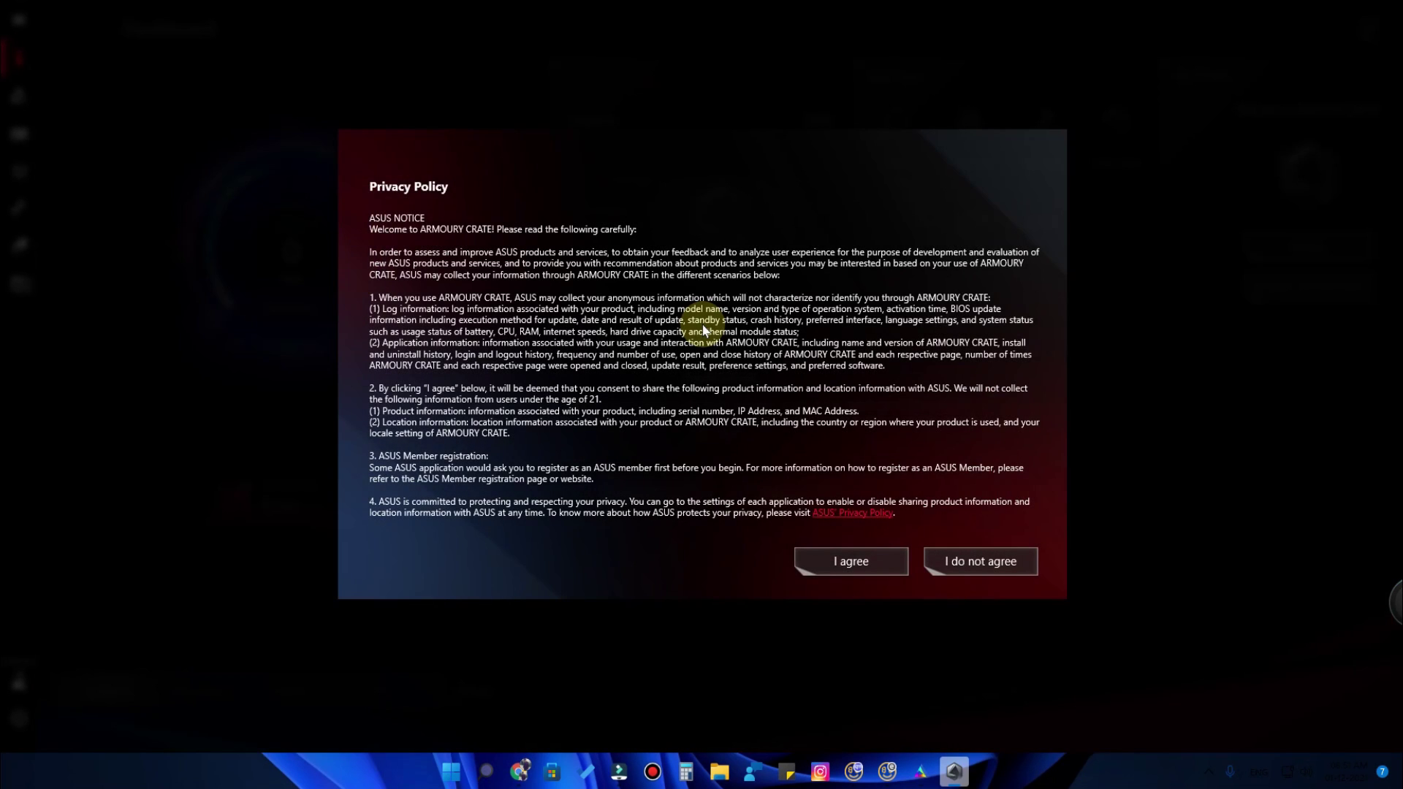
- Accept the Armoury Crate privacy policy and open the motherboard's Device page
{"action": "left_click", "coordinate": [851, 562]}
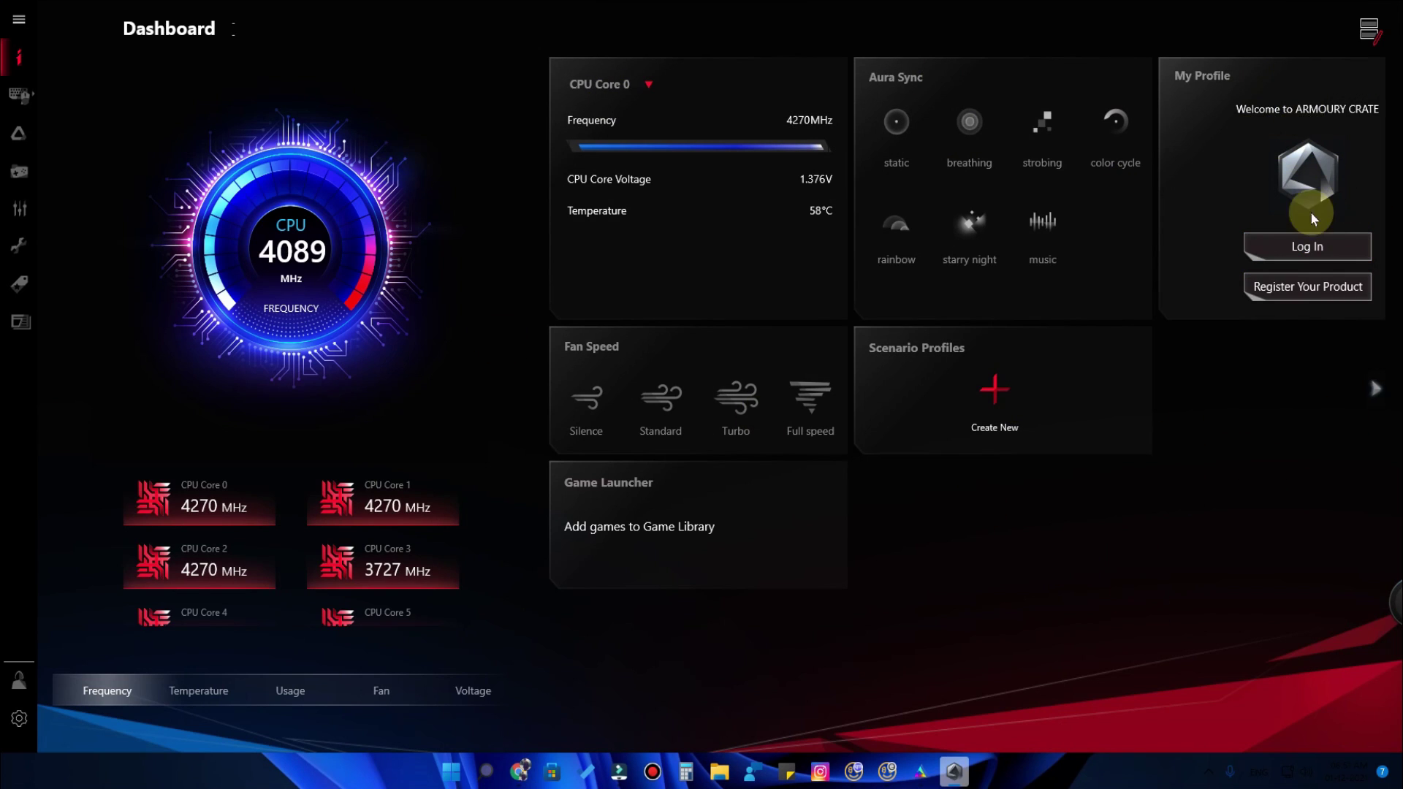
{"action": "left_click", "coordinate": [21, 95]}
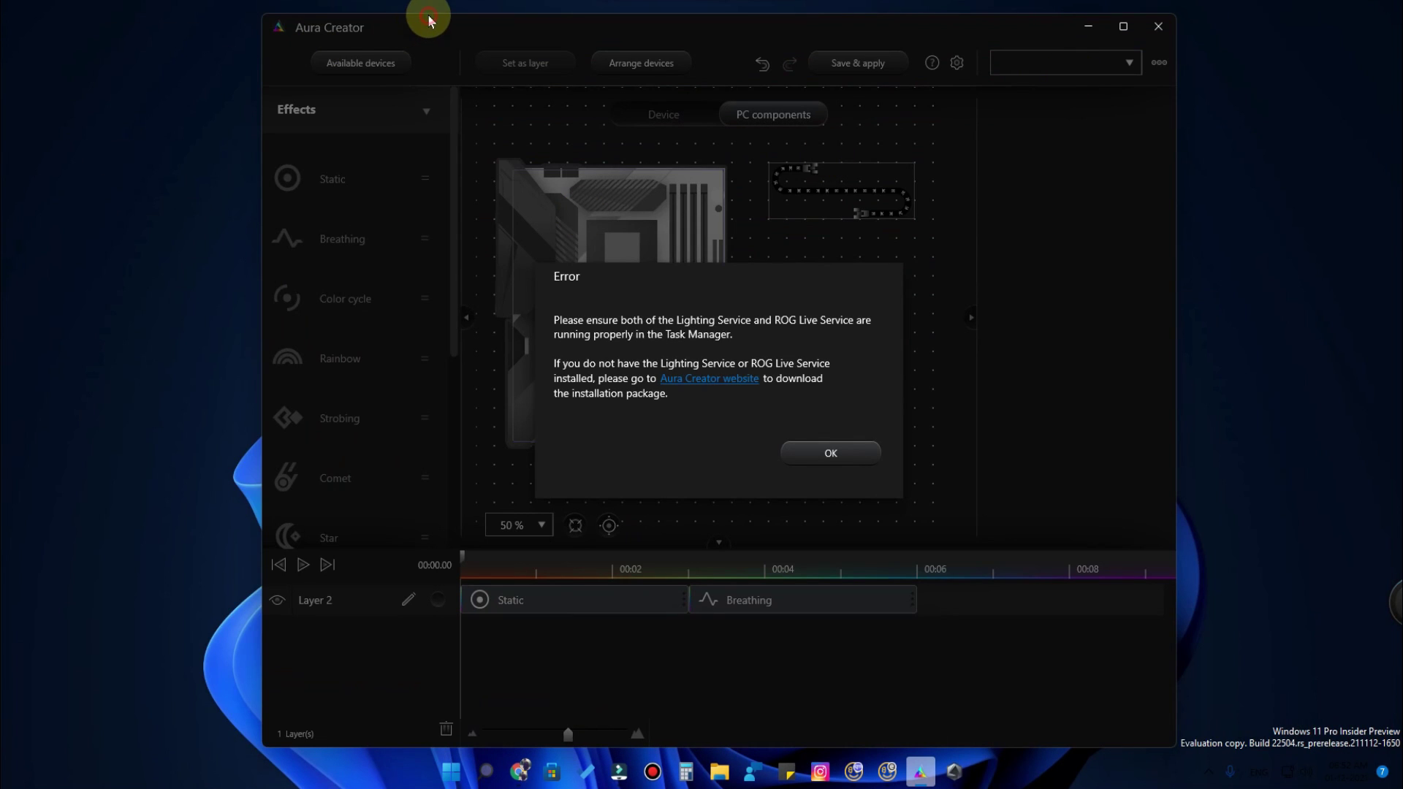
- Dismiss the lighting-service error and try dragging the red Breathing clip ahead of the Static clip
{"action": "left_click", "coordinate": [831, 453]}
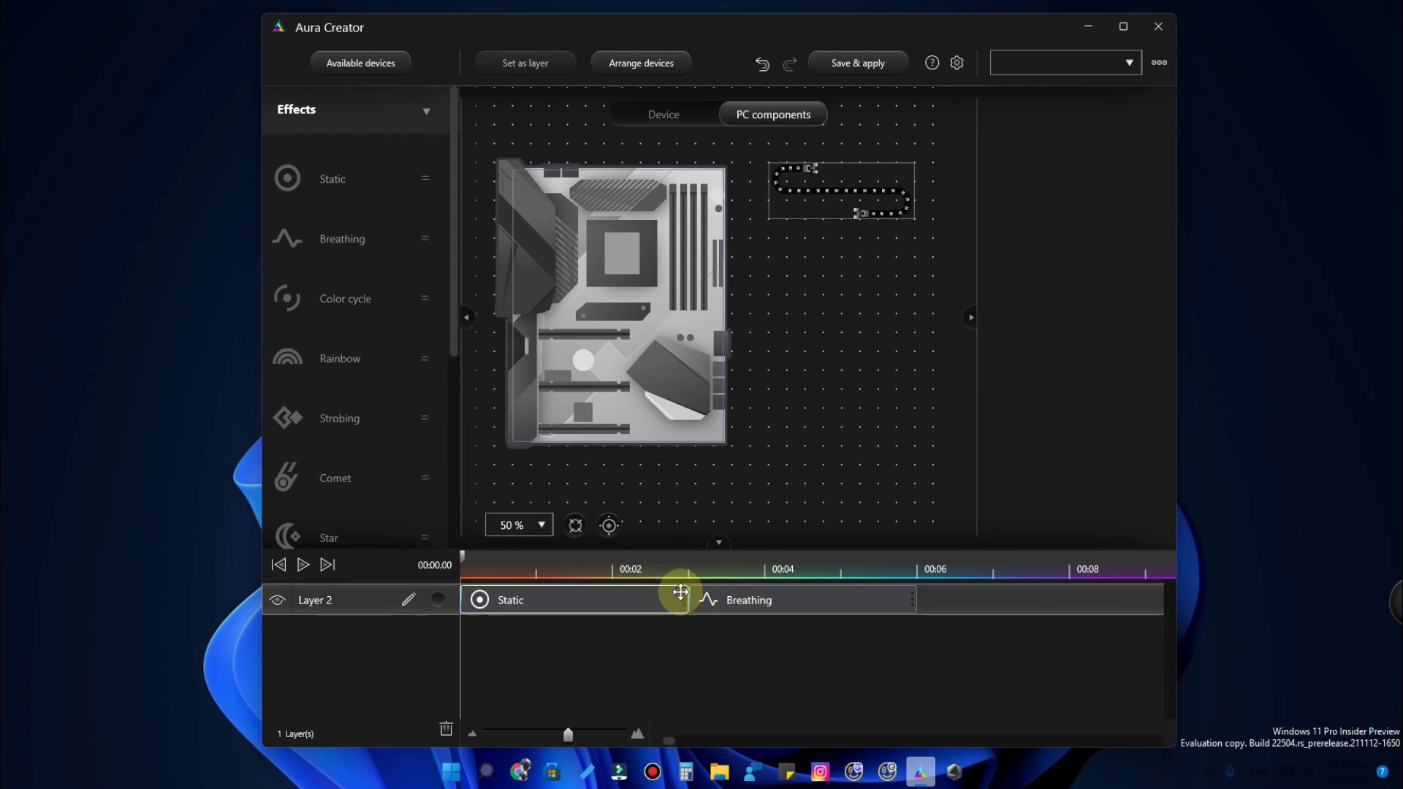
{"action": "left_click_drag", "start_coordinate": [689, 599], "coordinate": [577, 597]}
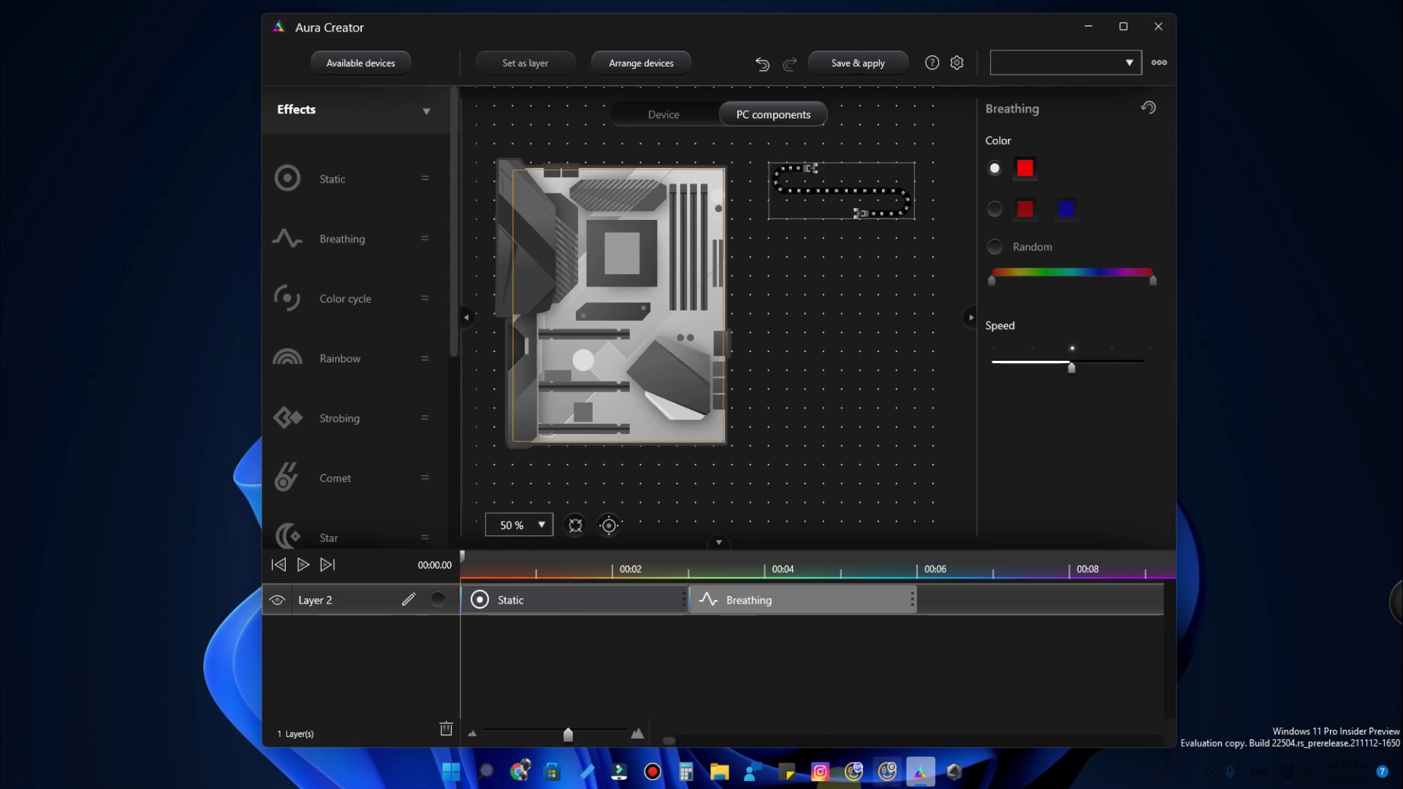
{"action": "left_click_drag", "start_coordinate": [726, 591], "coordinate": [595, 663]}
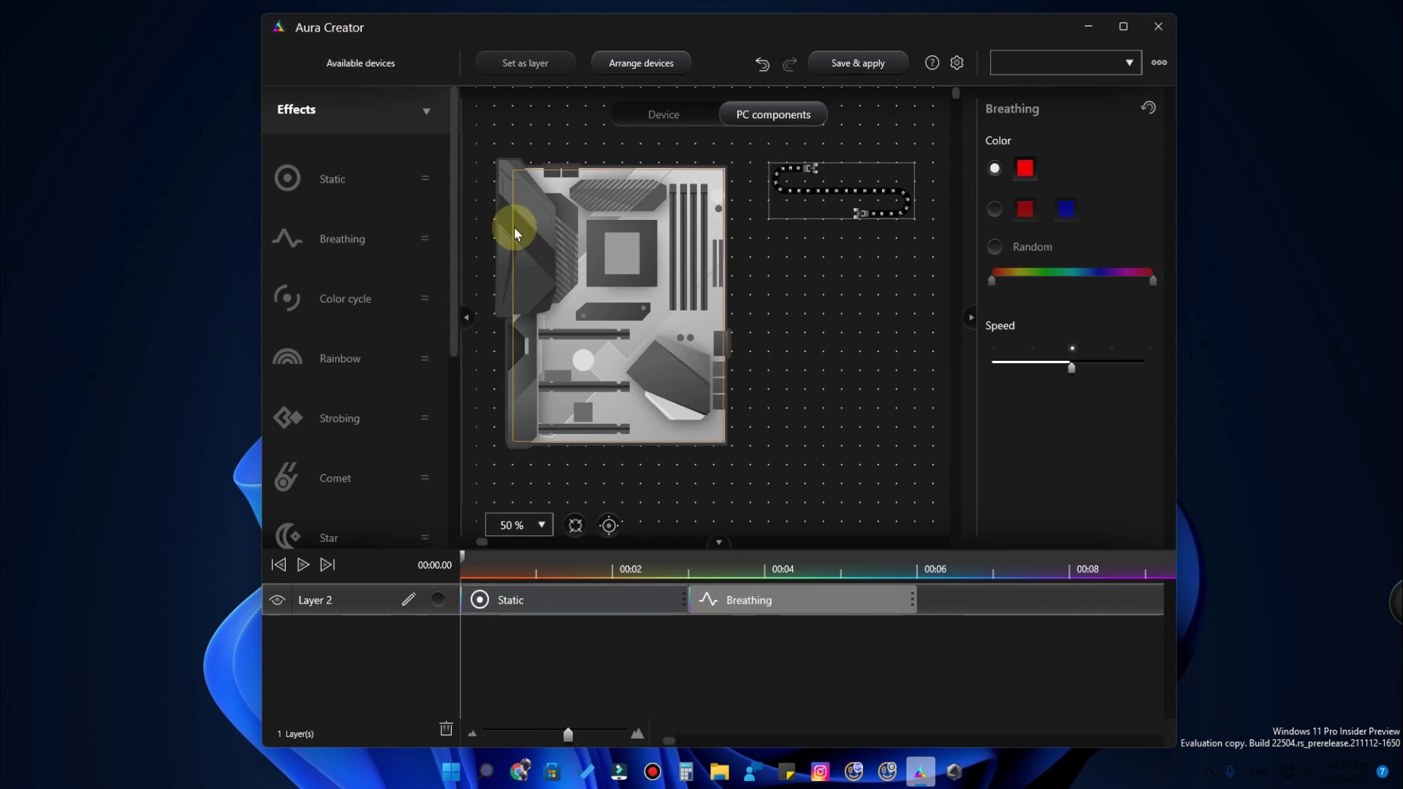
- Return to Armoury Crate, view another motherboard lighting section, and start a new scenario profile
{"action": "mouse_move", "coordinate": [886, 773]}
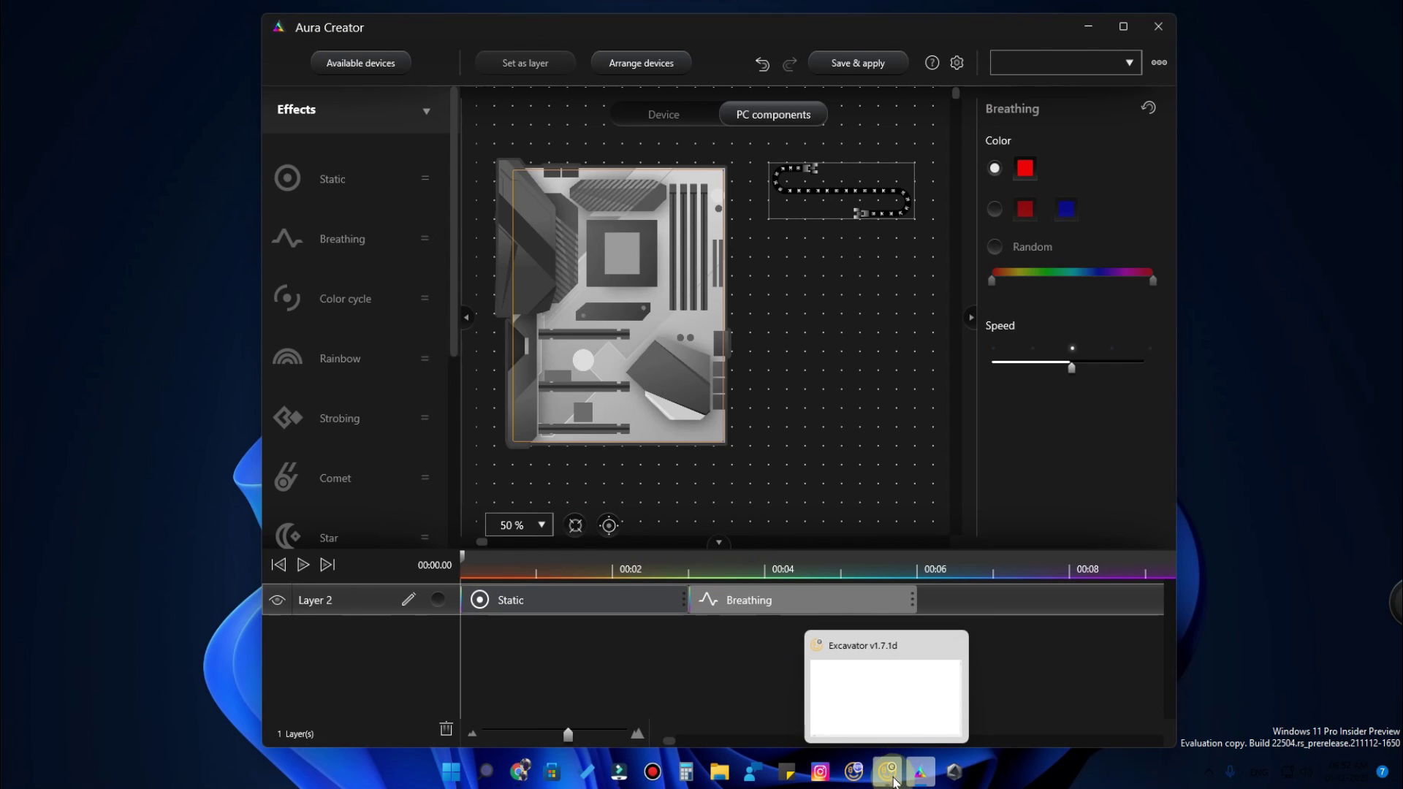
{"action": "left_click", "coordinate": [954, 771]}
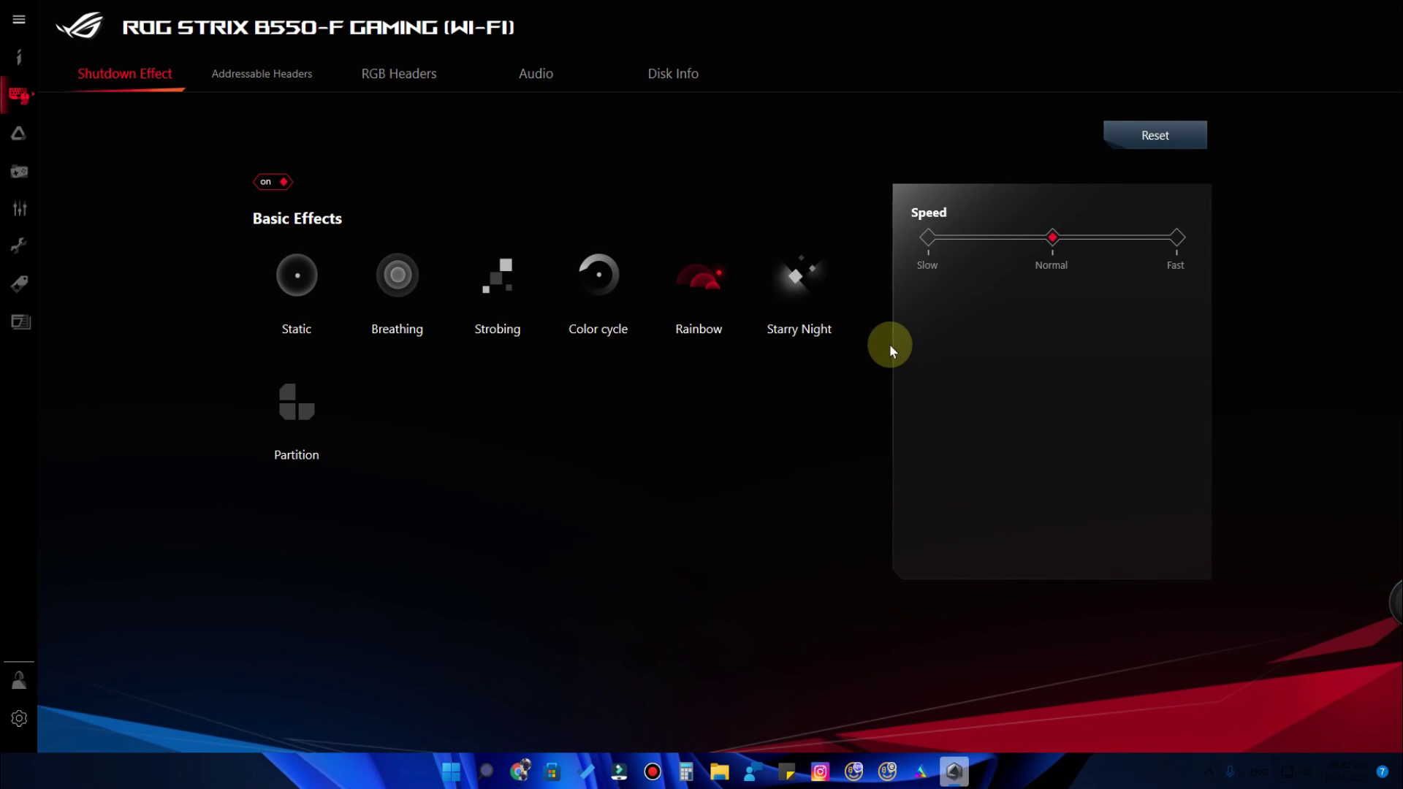
{"action": "left_click", "coordinate": [353, 73]}
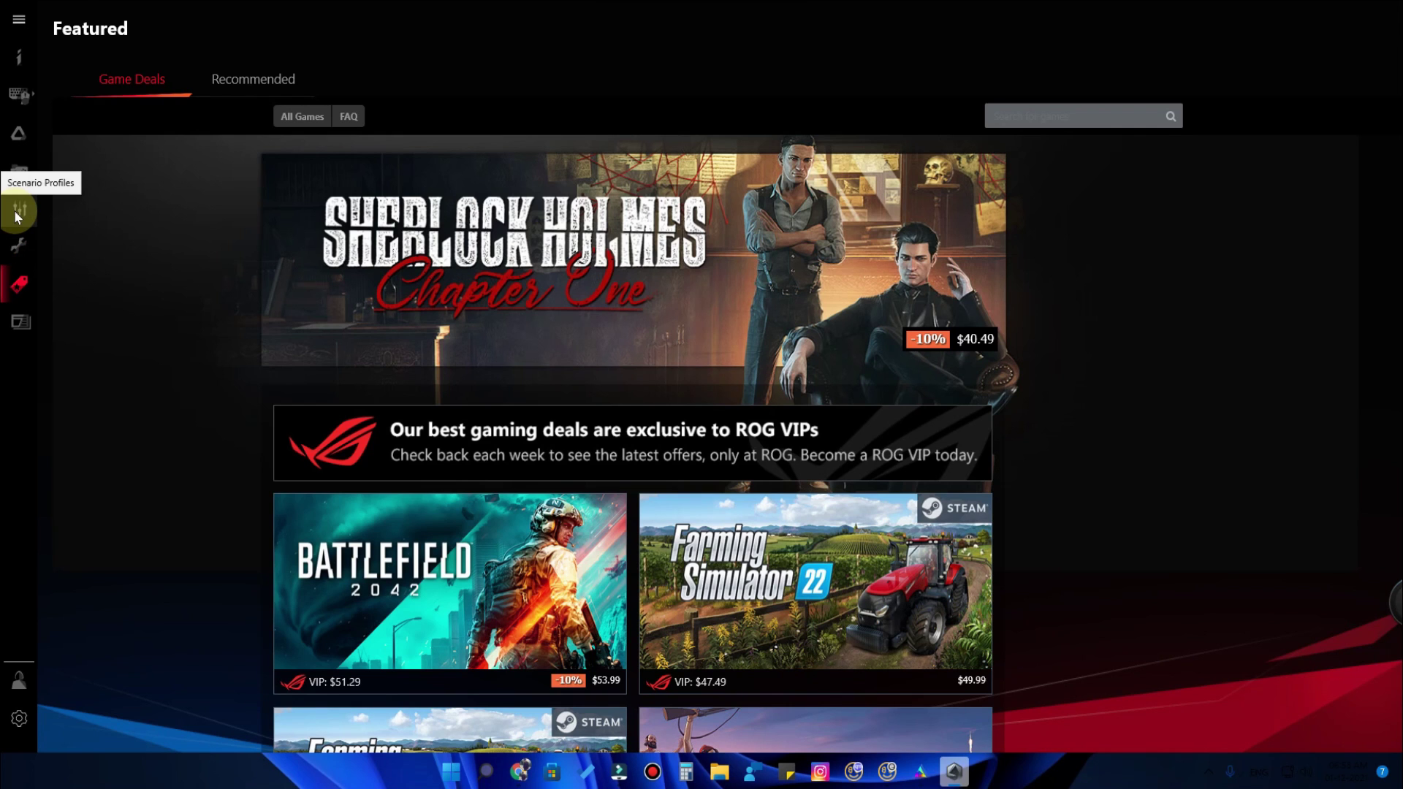
{"action": "left_click", "coordinate": [15, 212]}
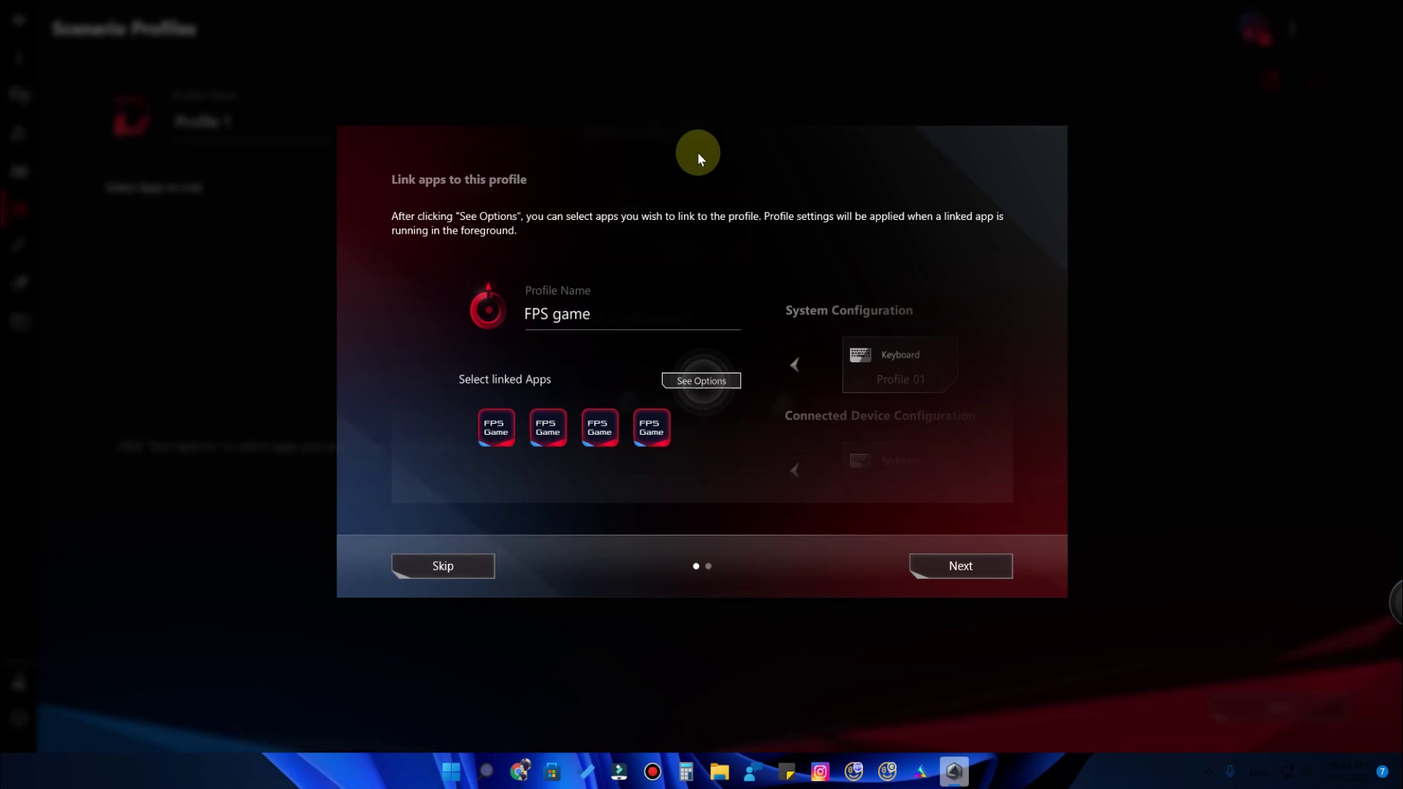
- Skip app linking to create Profile 1, then view the Frequency, Temperature, Usage, Fan and Voltage readings
{"action": "left_click", "coordinate": [437, 567]}
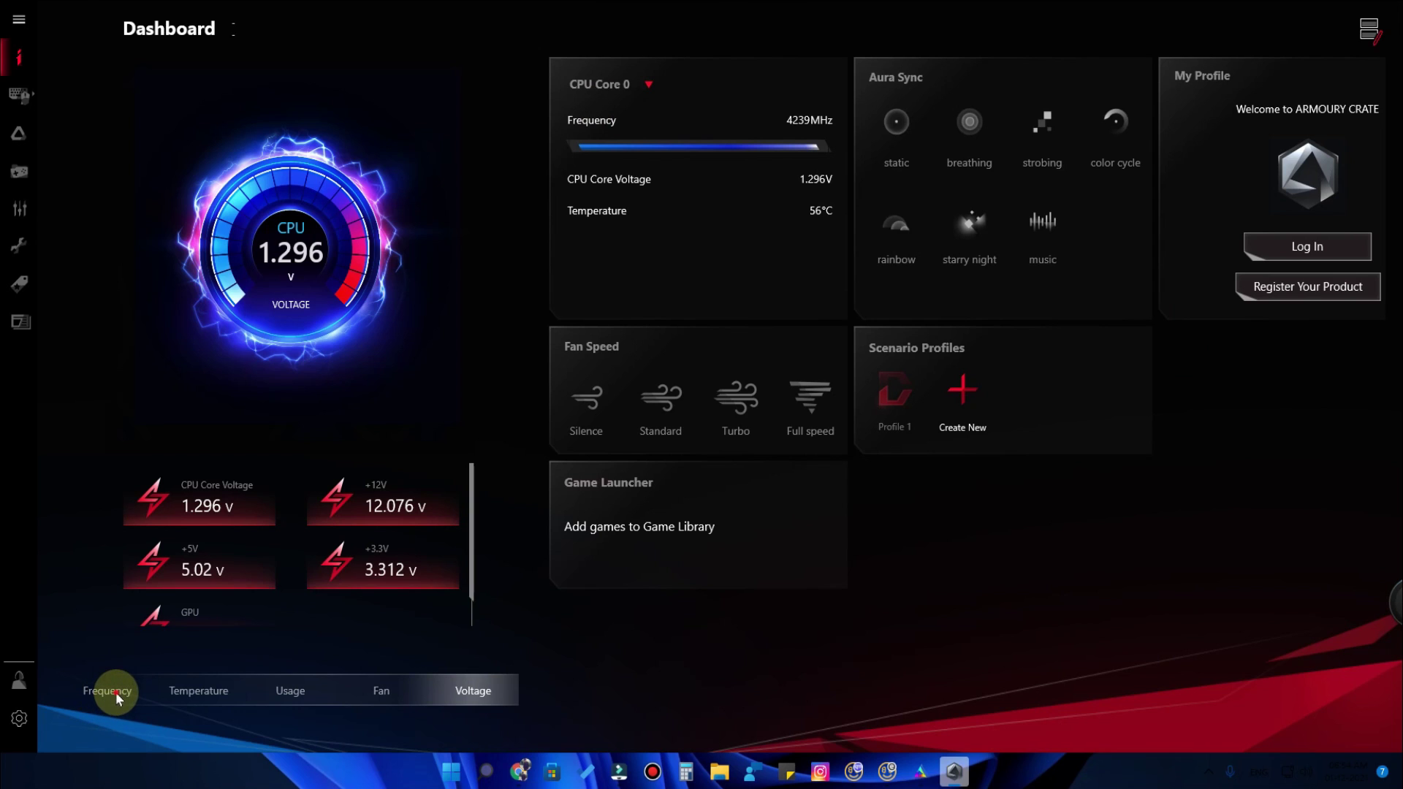
{"action": "left_click", "coordinate": [117, 696]}
{"action": "left_click", "coordinate": [203, 688]}
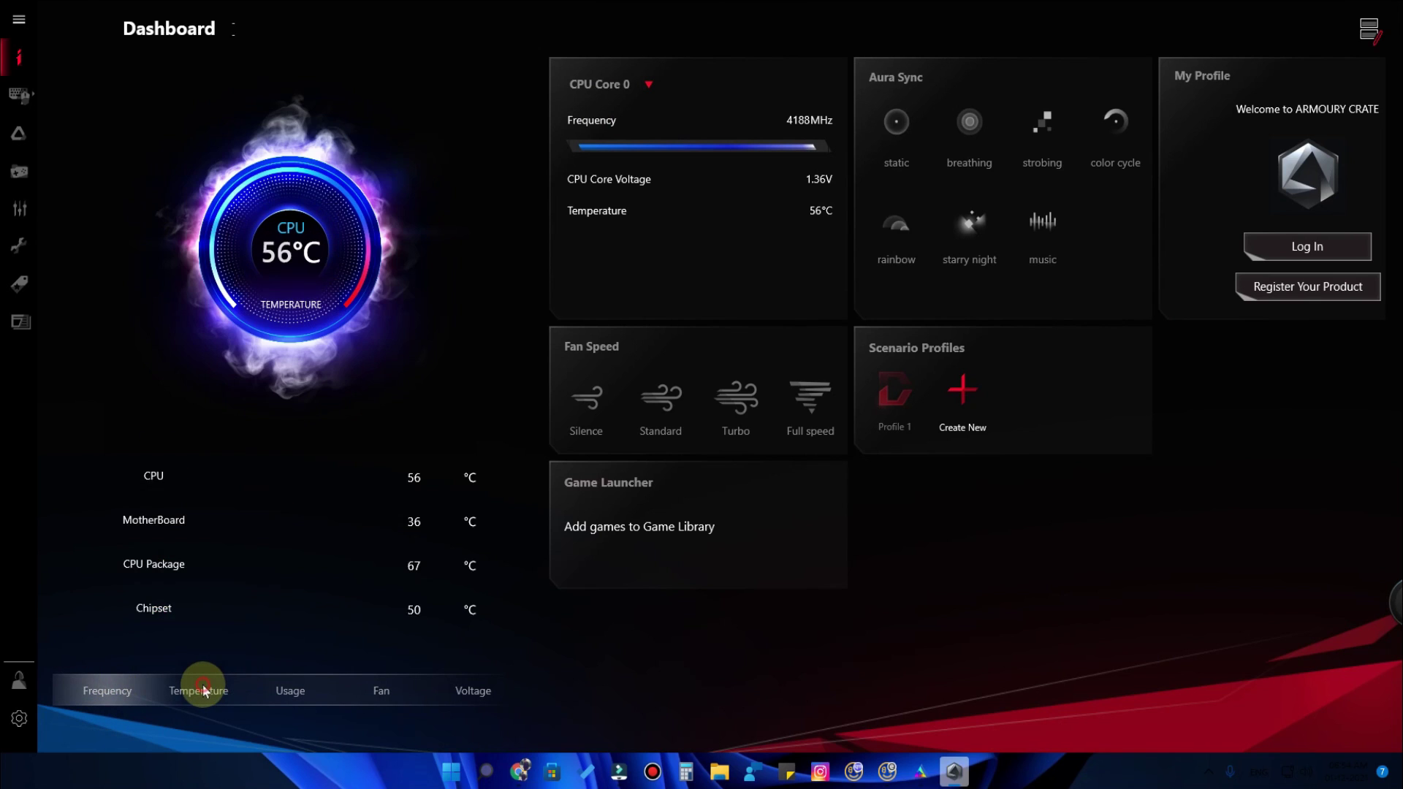
{"action": "left_click", "coordinate": [289, 687]}
{"action": "left_click", "coordinate": [369, 688]}
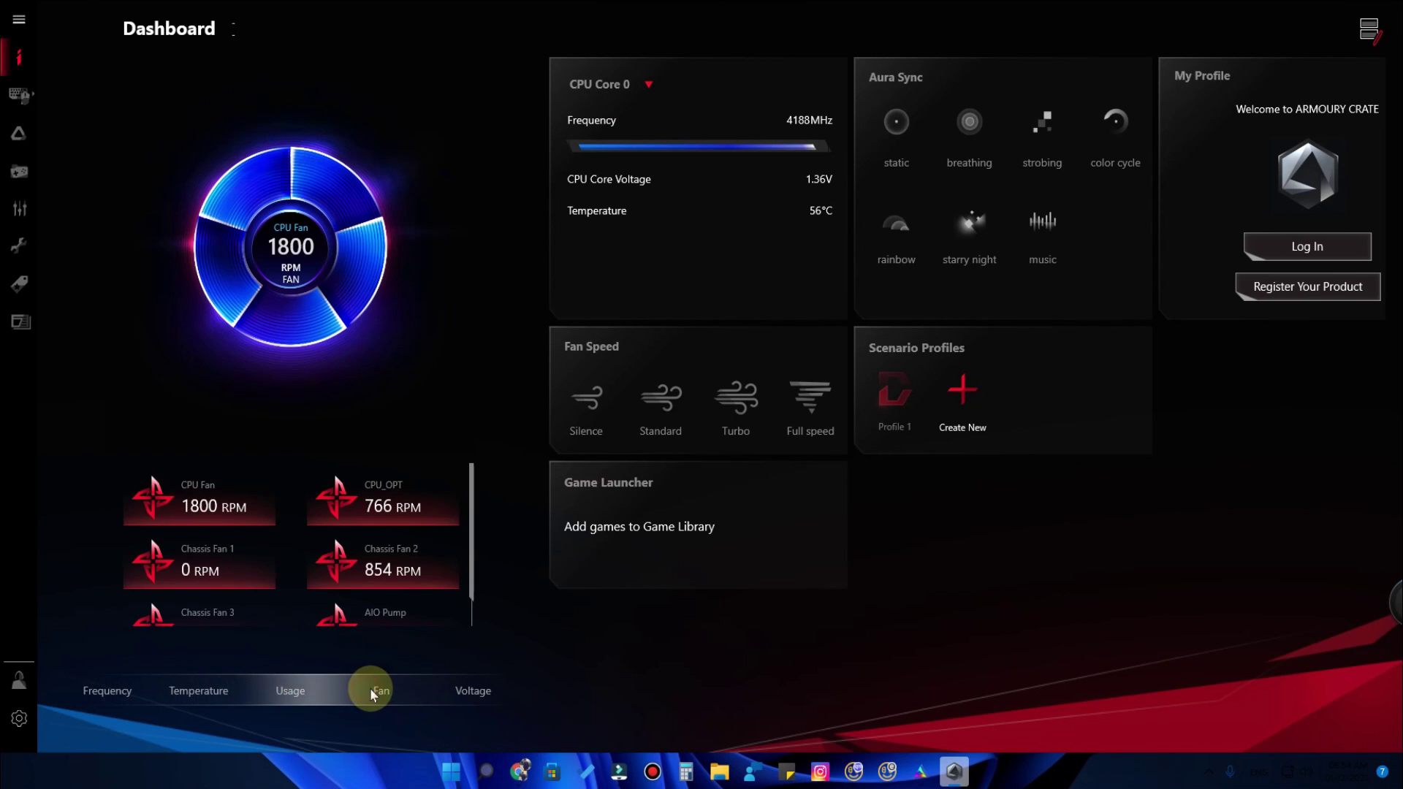
{"action": "left_click", "coordinate": [465, 698]}
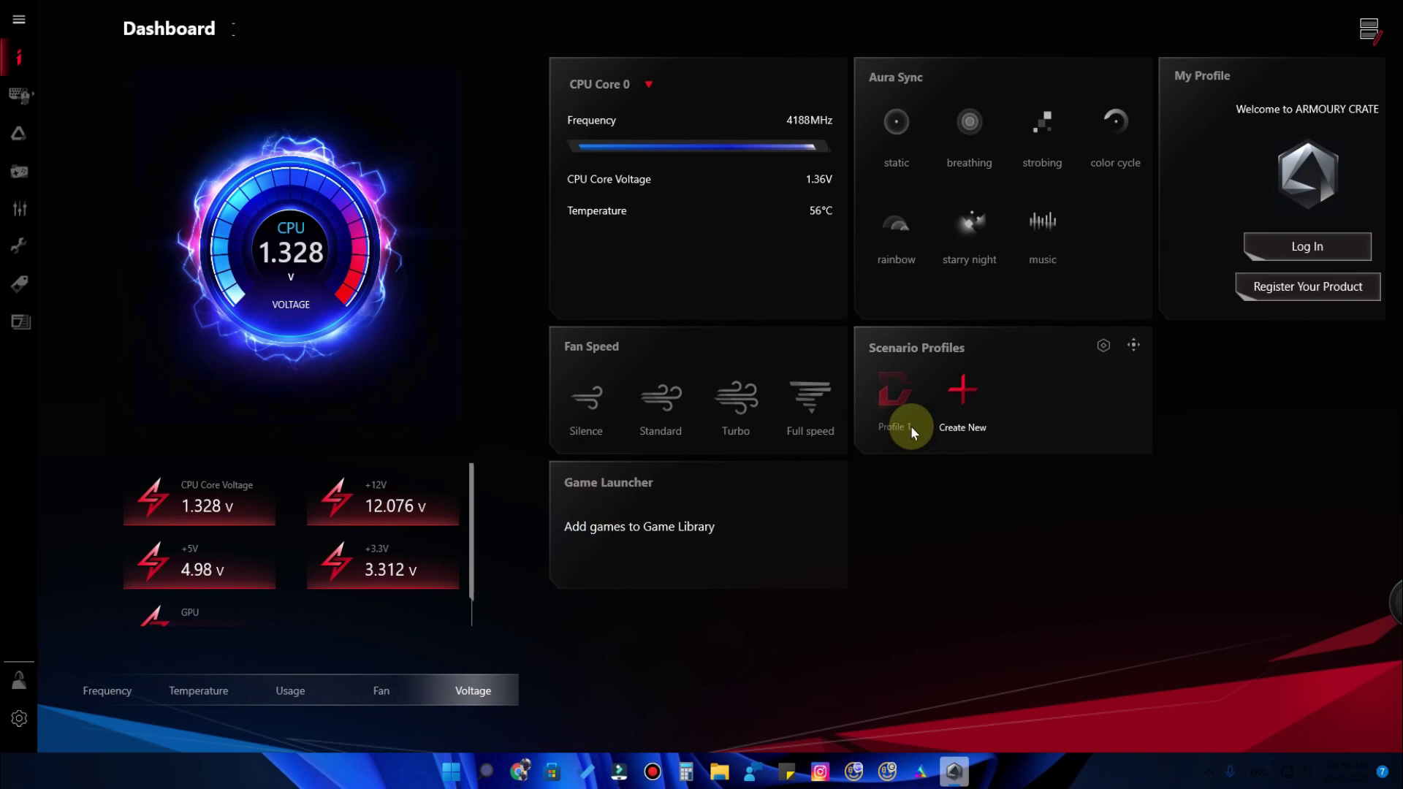